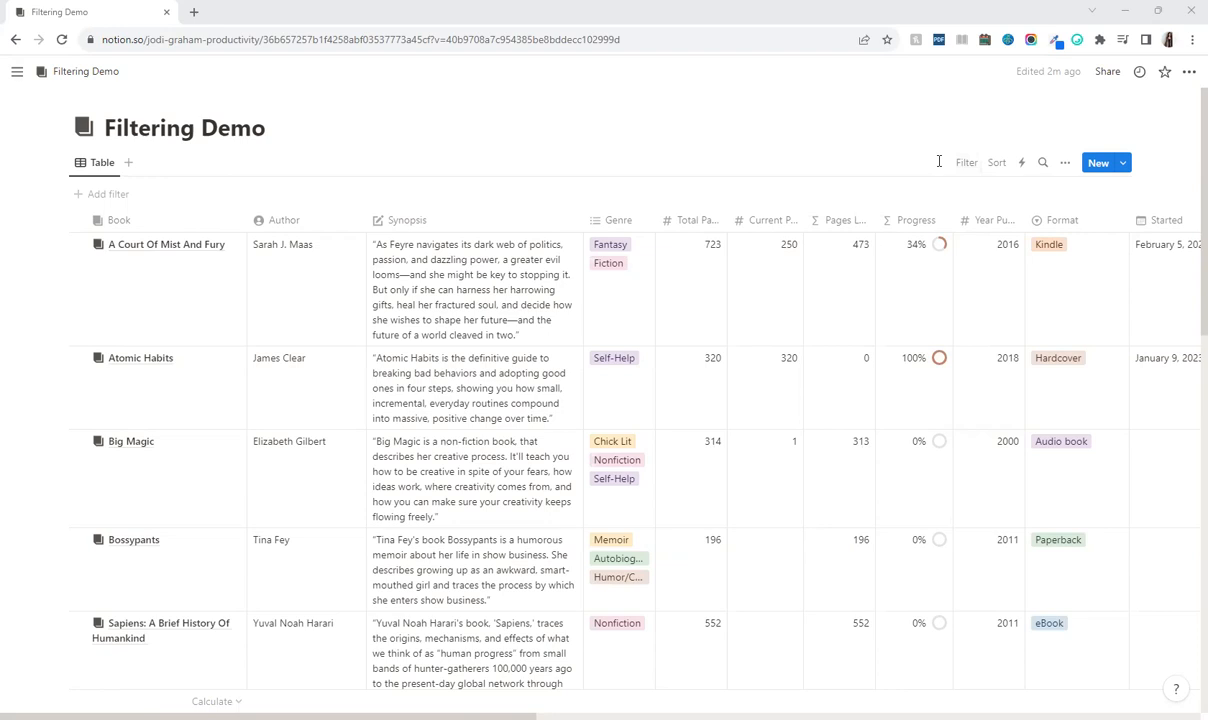
left_click(969, 172)
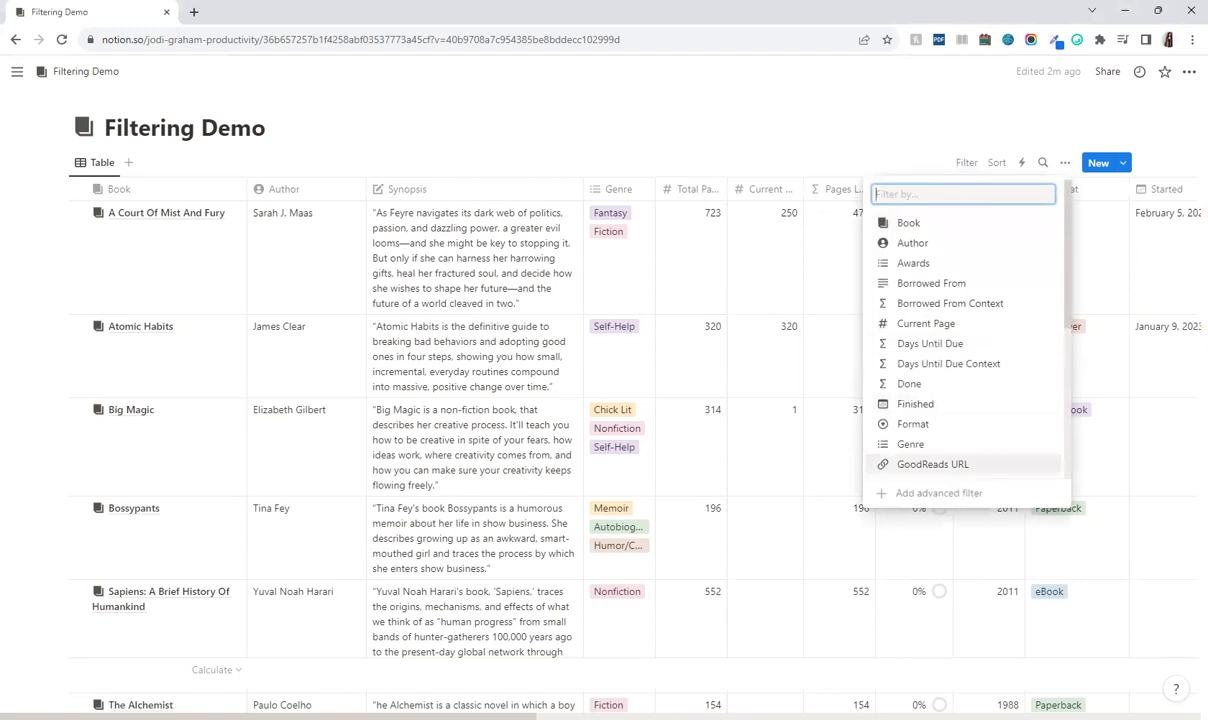
left_click(1066, 166)
left_click(1066, 167)
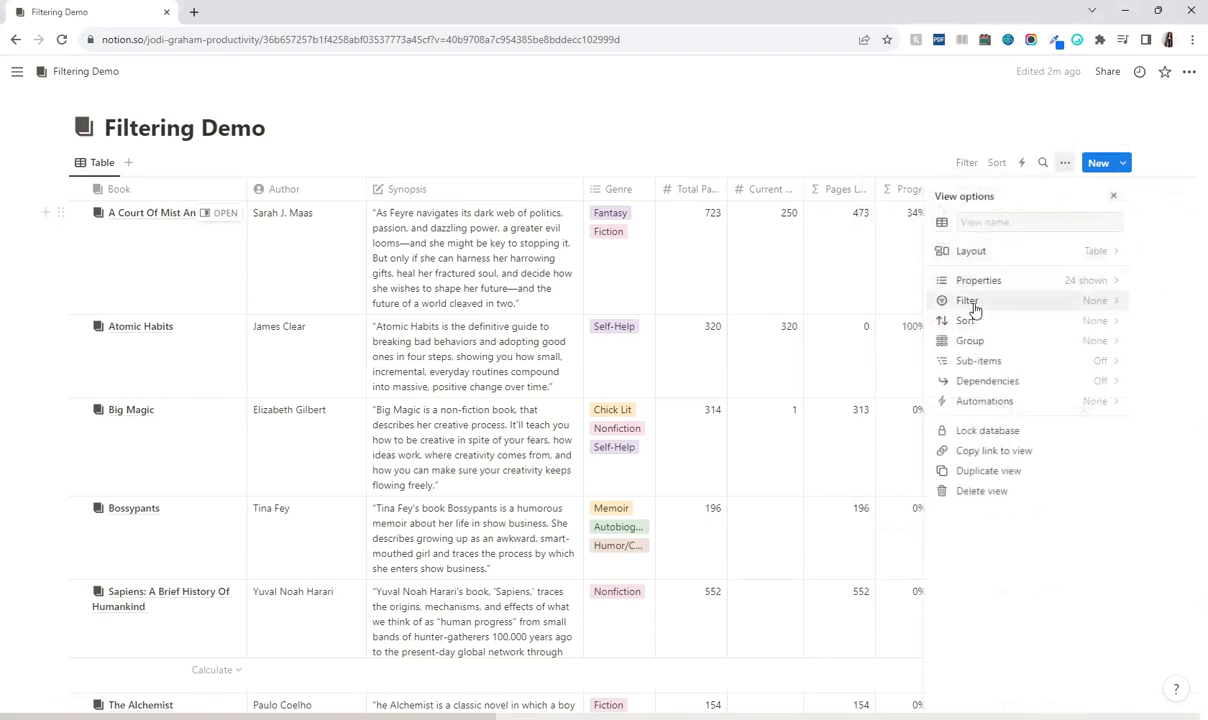
left_click(901, 148)
Filter the book table to entries whose Genre contains Fiction and look through the filtered rows.
left_click(966, 164)
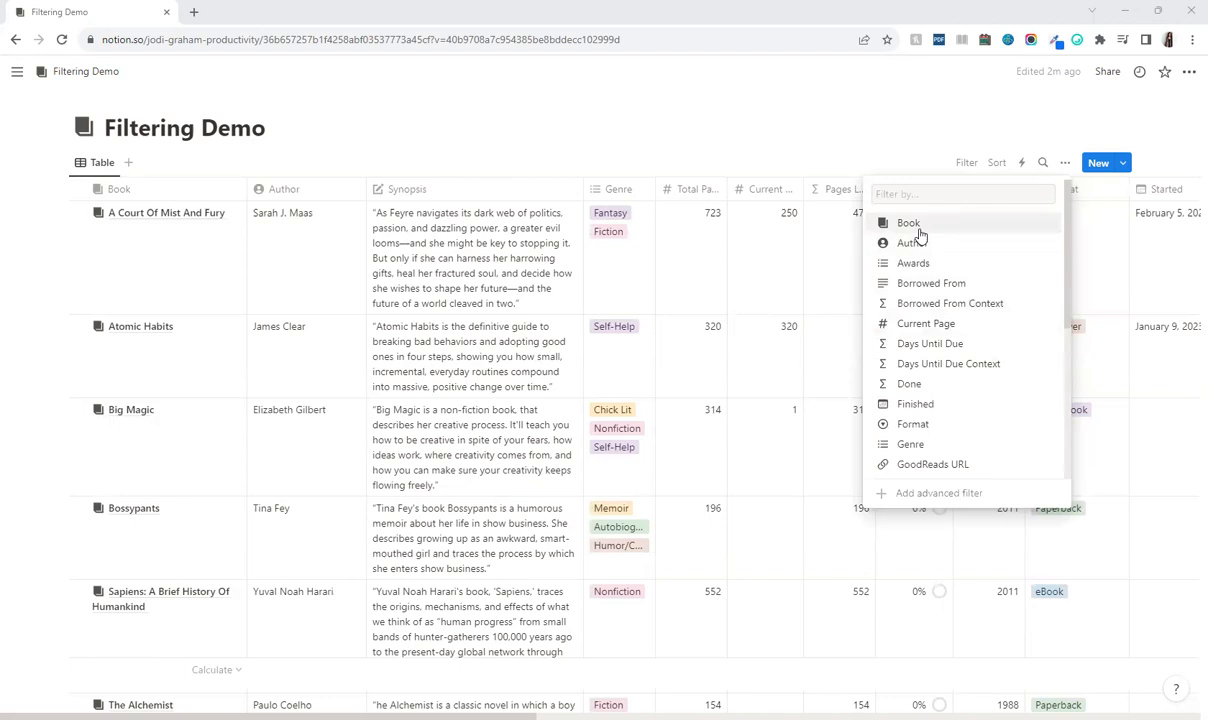
left_click(911, 445)
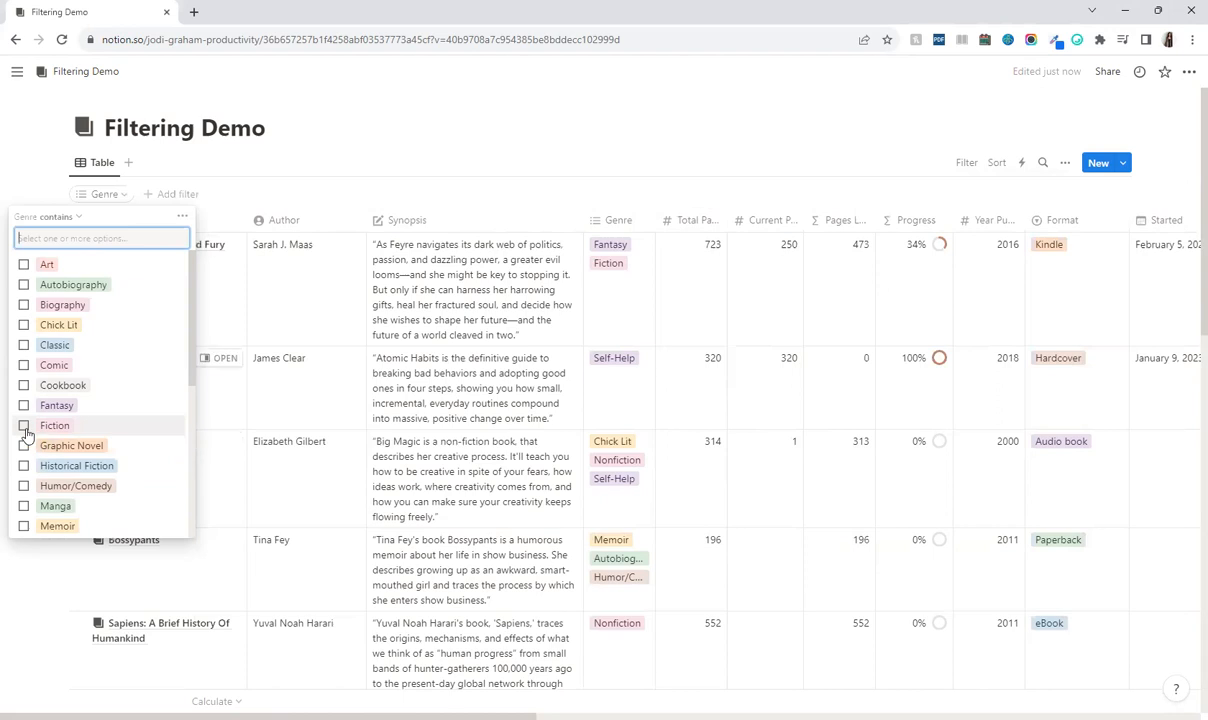
scroll(47, 309, "down", 1)
scroll(52, 420, "down", 5)
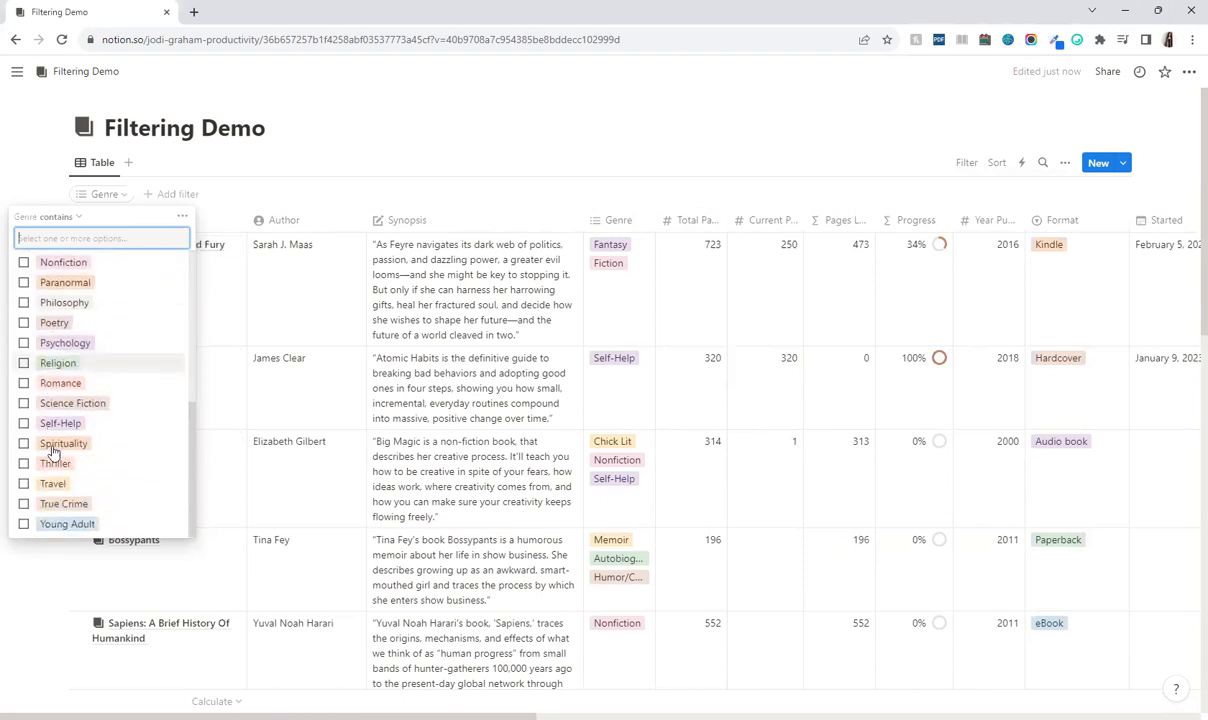
scroll(54, 505, "up", 5)
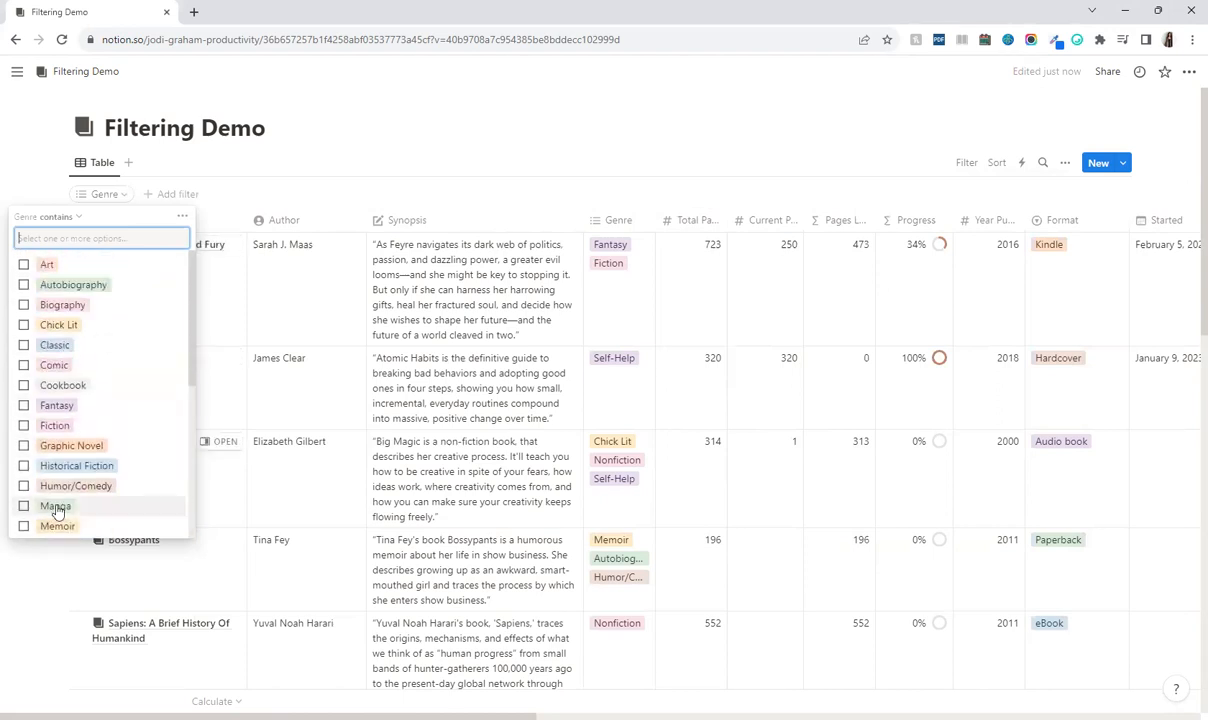
left_click(23, 425)
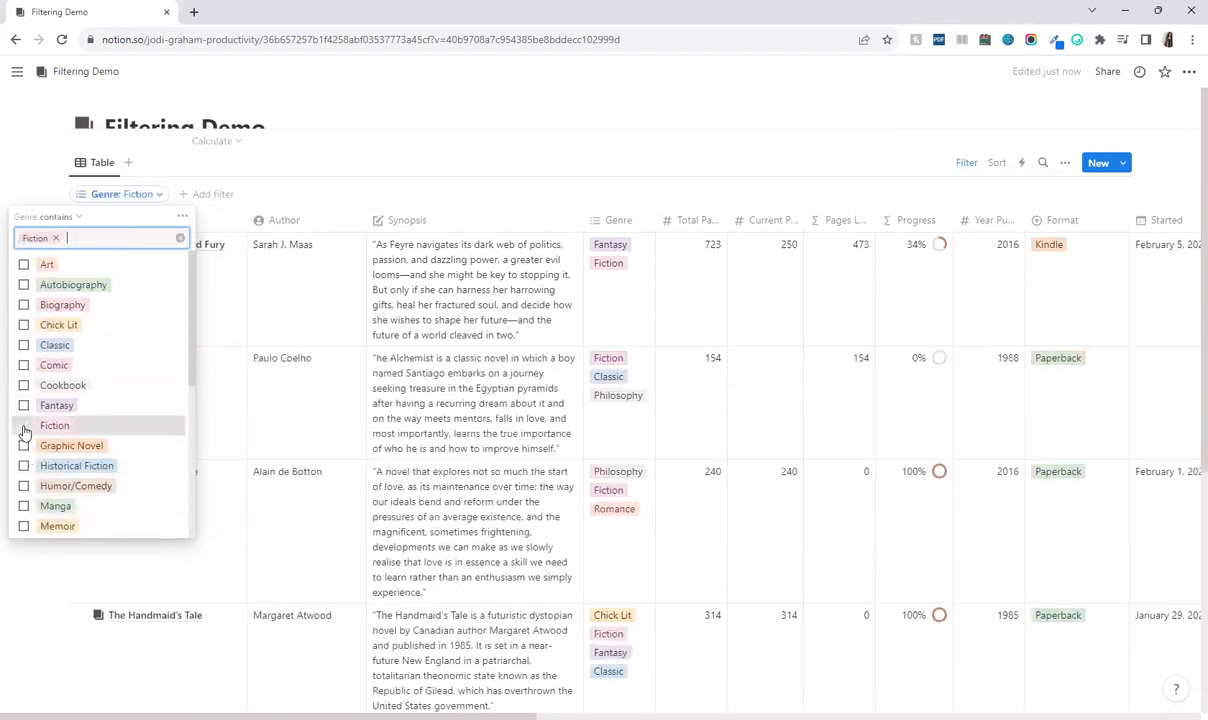
left_click(693, 140)
scroll(615, 426, "down", 2)
scroll(615, 426, "down", 2)
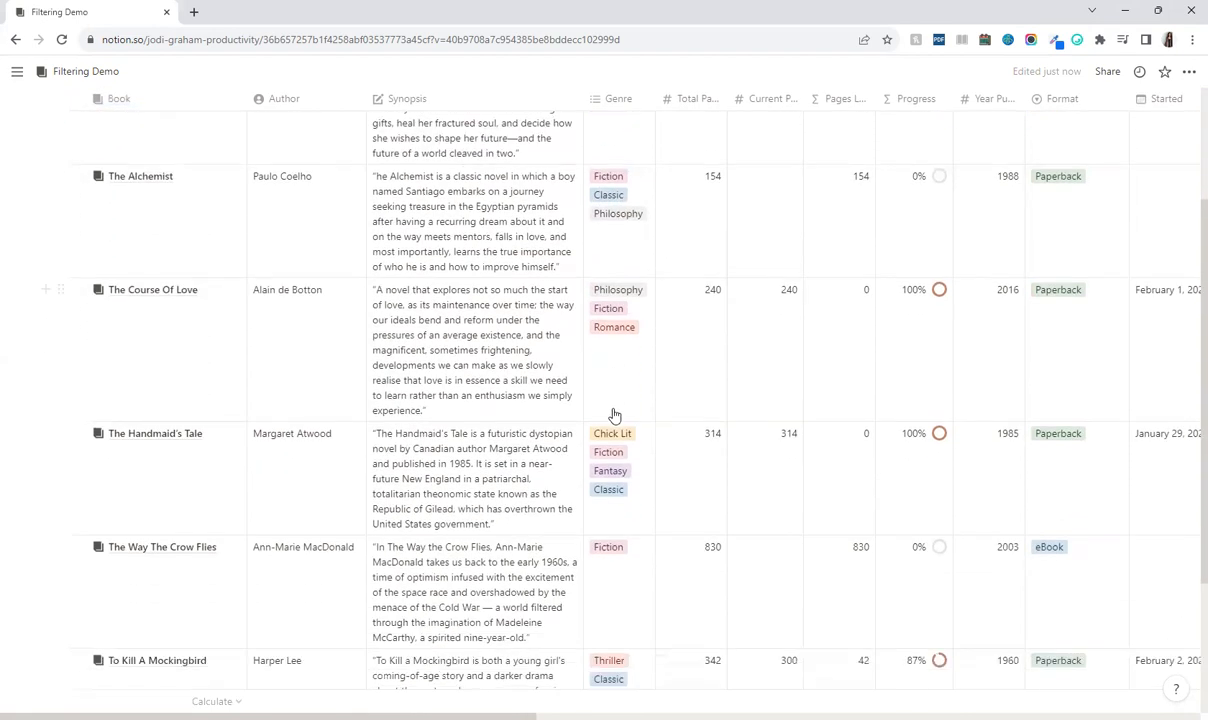
scroll(609, 561, "down", 2)
scroll(615, 598, "up", 5)
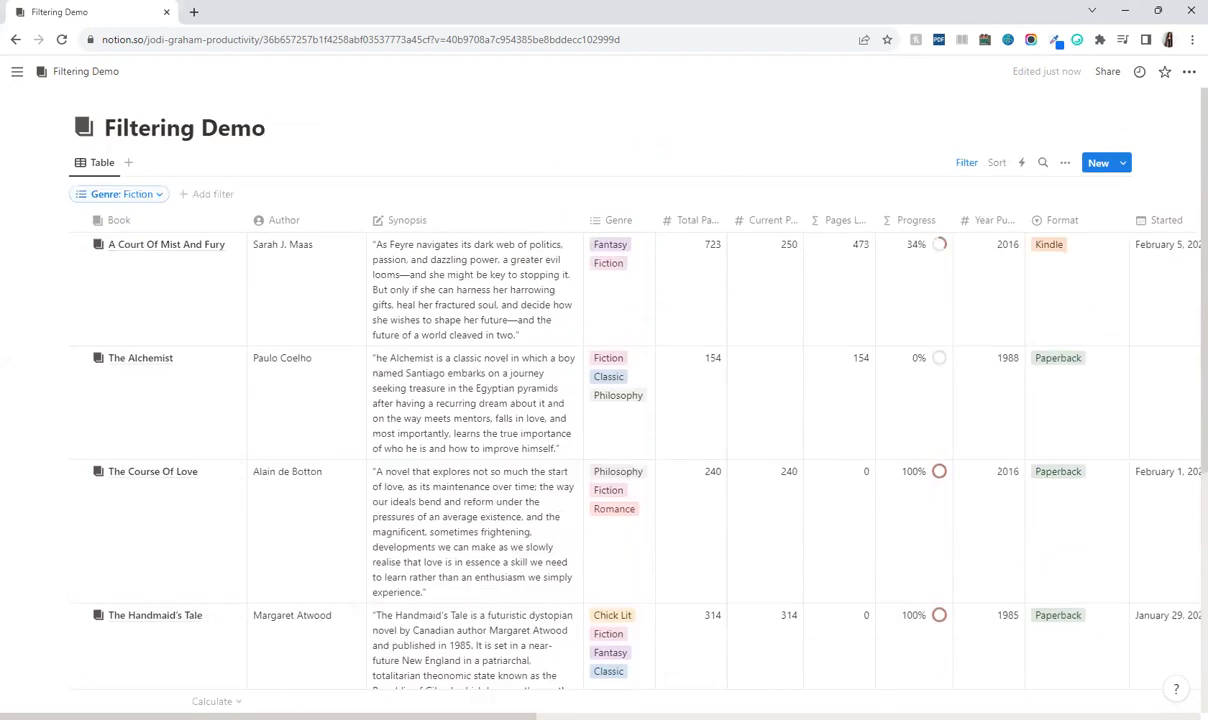
Delete the Genre filter from the book table.
left_click(121, 194)
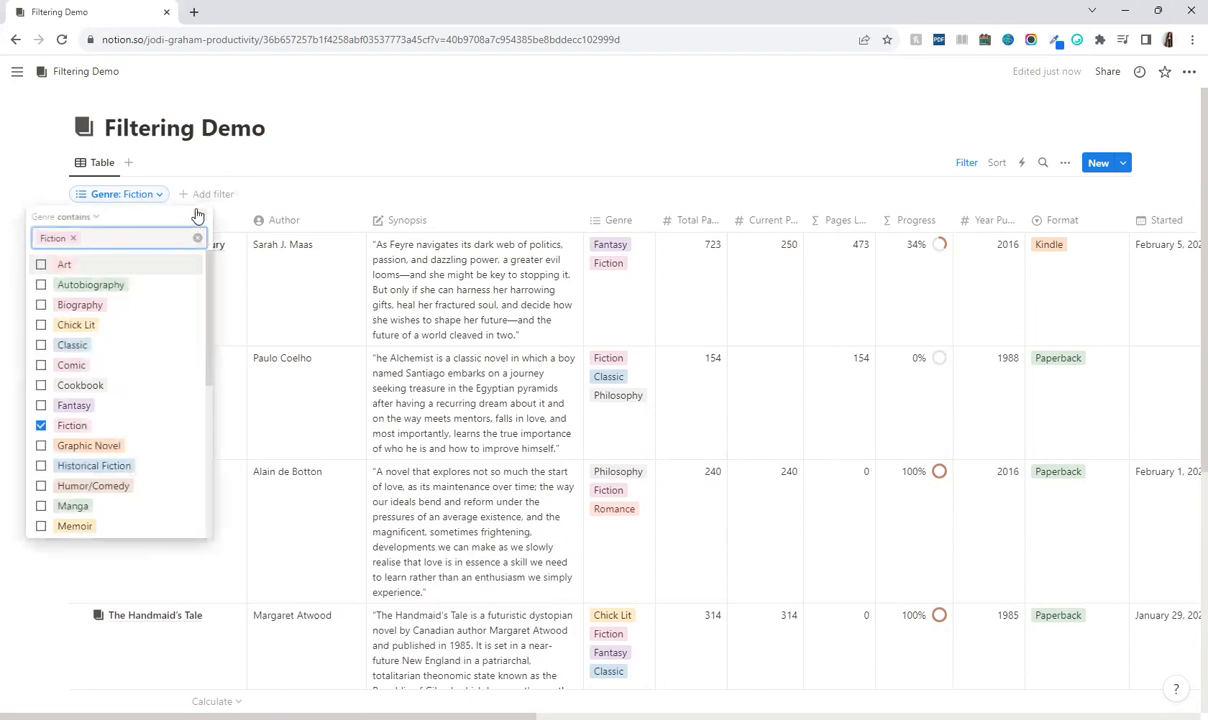
left_click(198, 216)
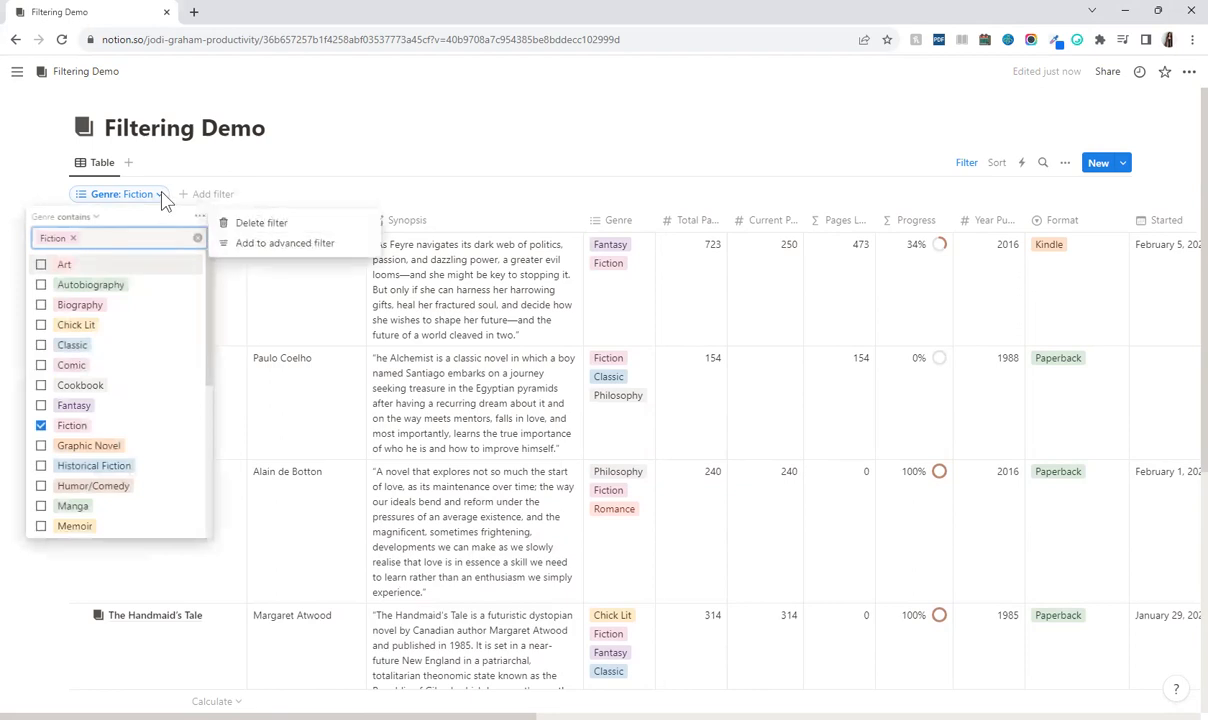
left_click(159, 199)
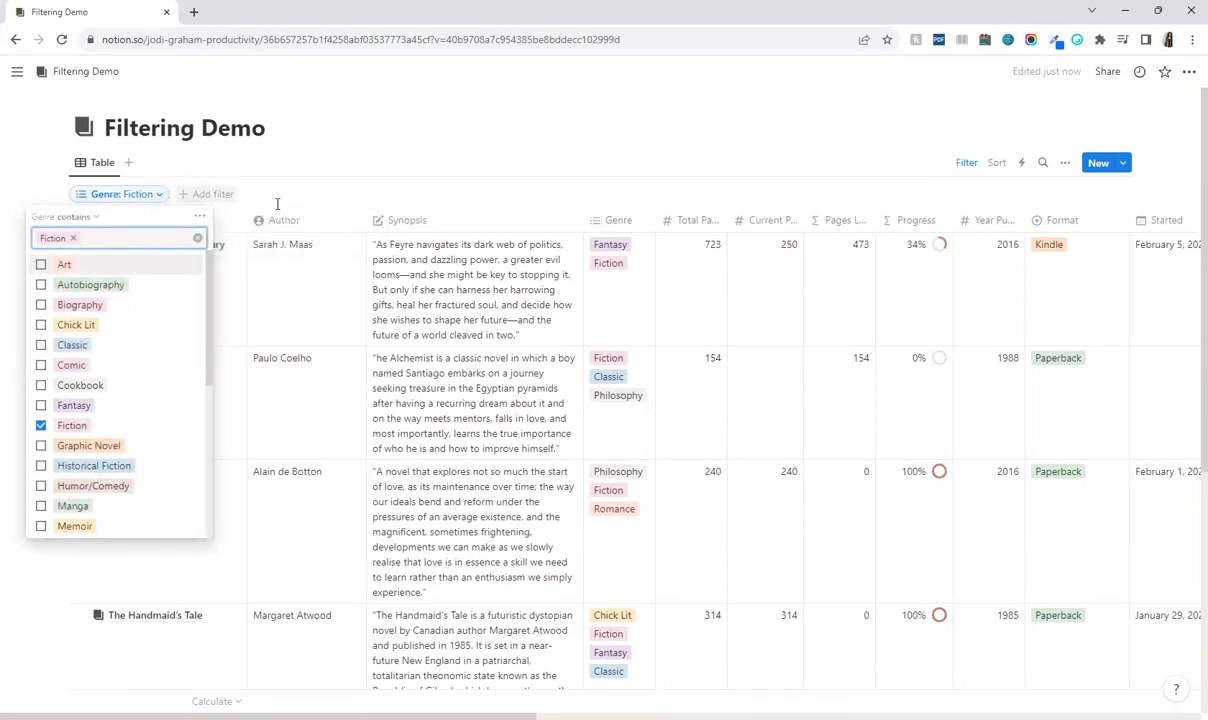
left_click(199, 216)
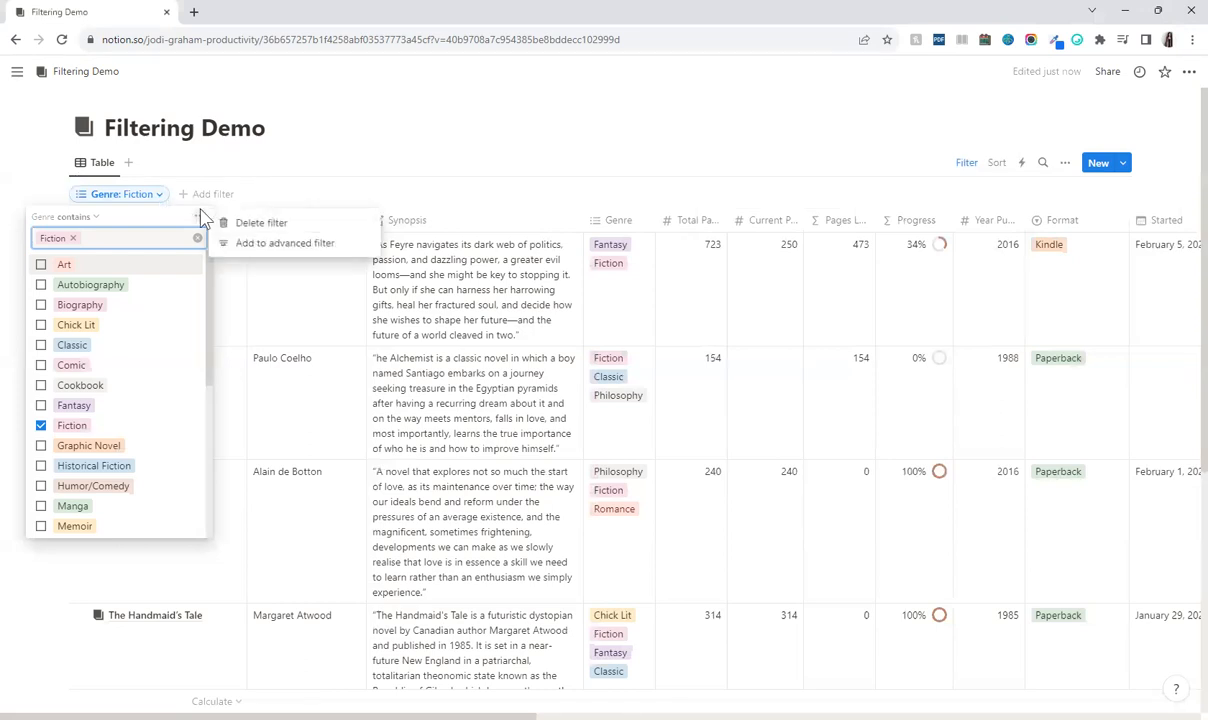
left_click(261, 223)
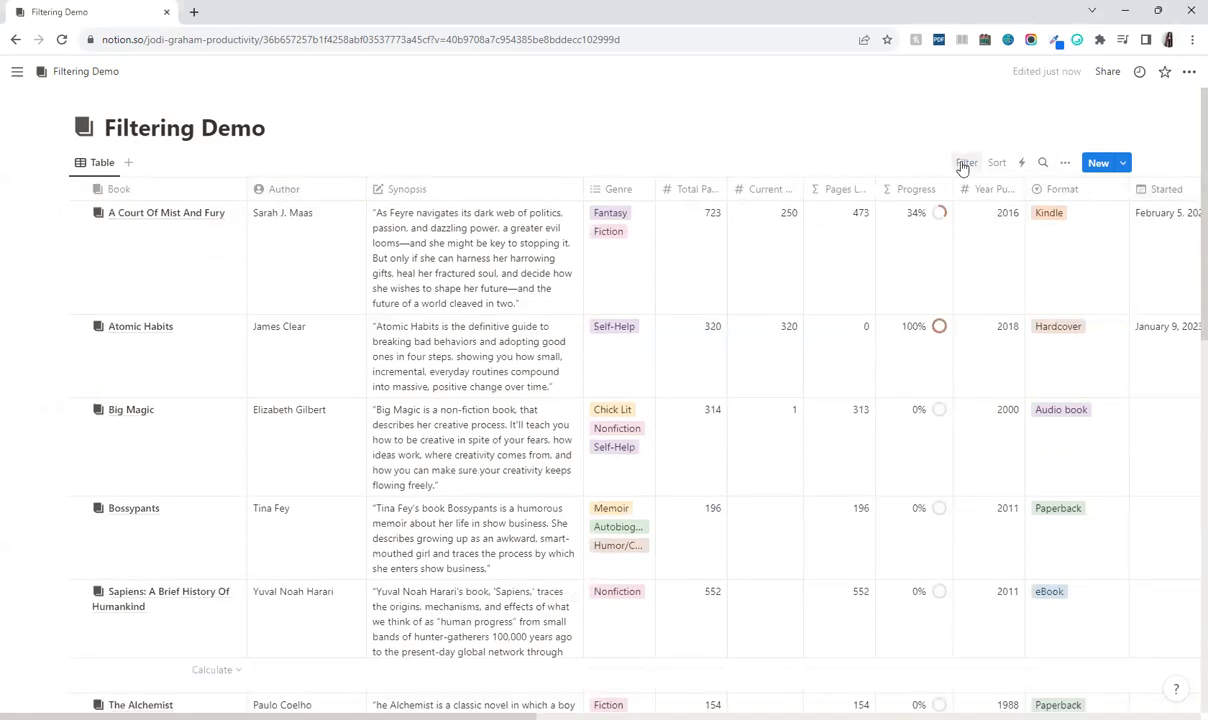
Filter the book table to entries with Total Pages less than 300.
left_click(965, 163)
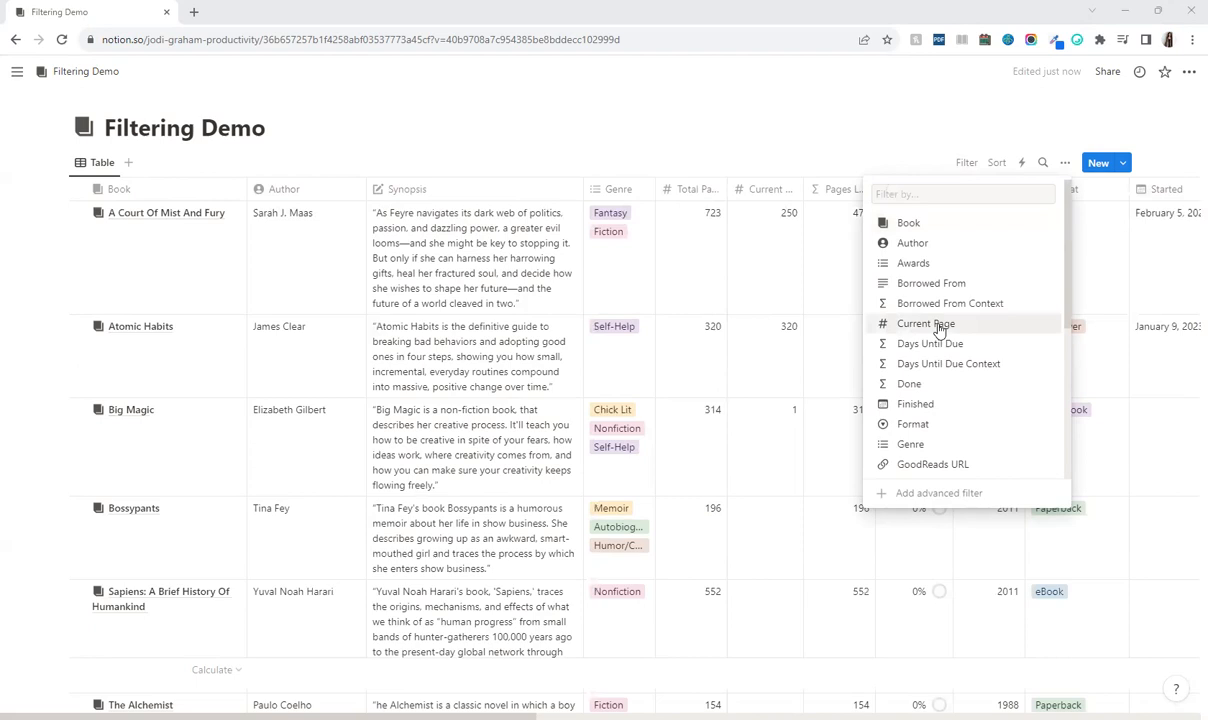
scroll(939, 330, "down", 6)
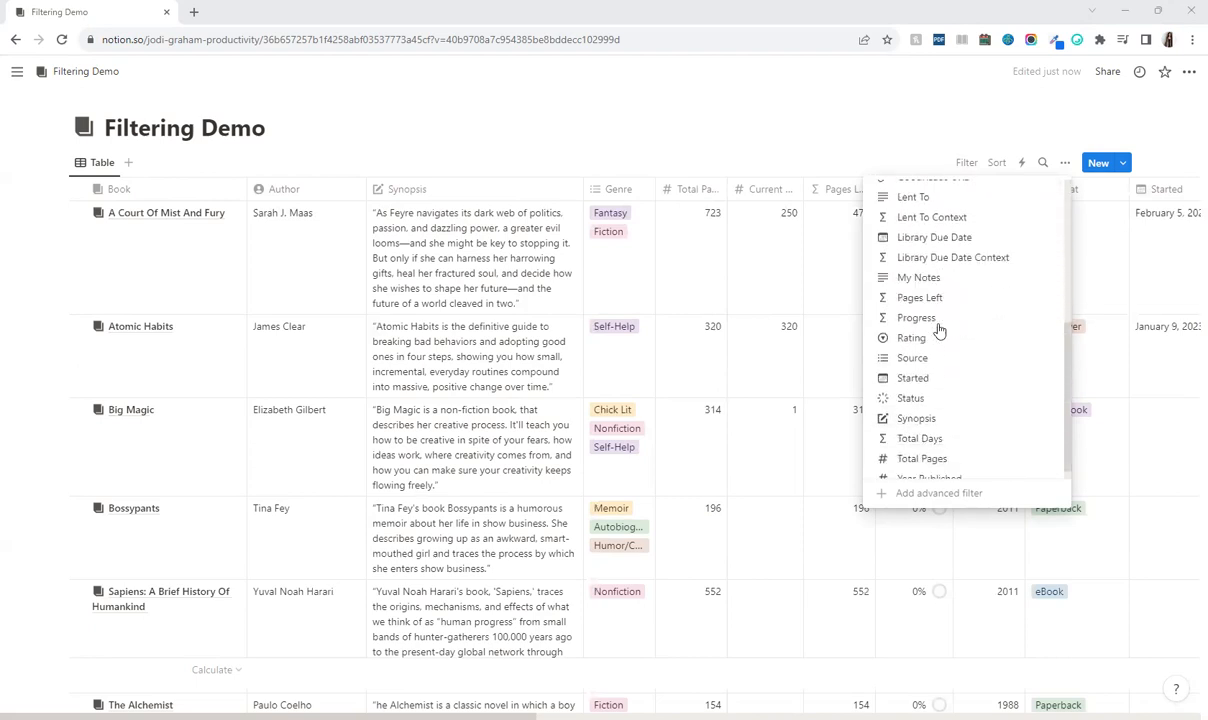
scroll(939, 330, "down", 1)
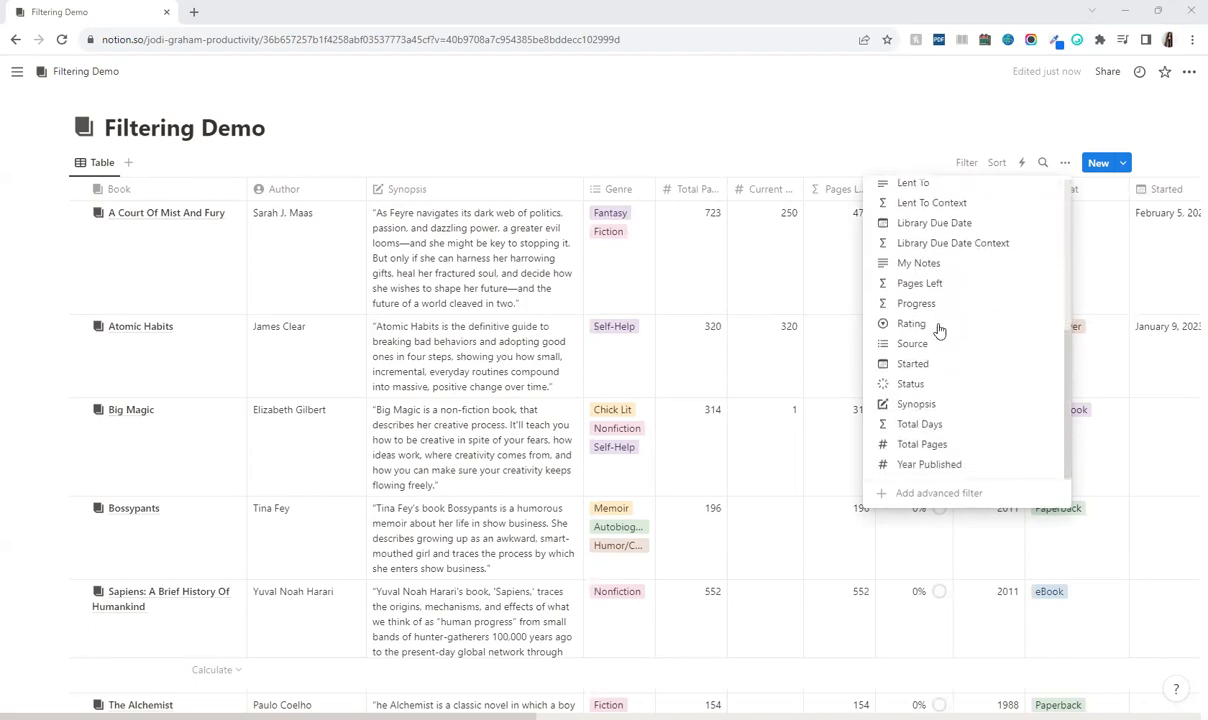
left_click(938, 445)
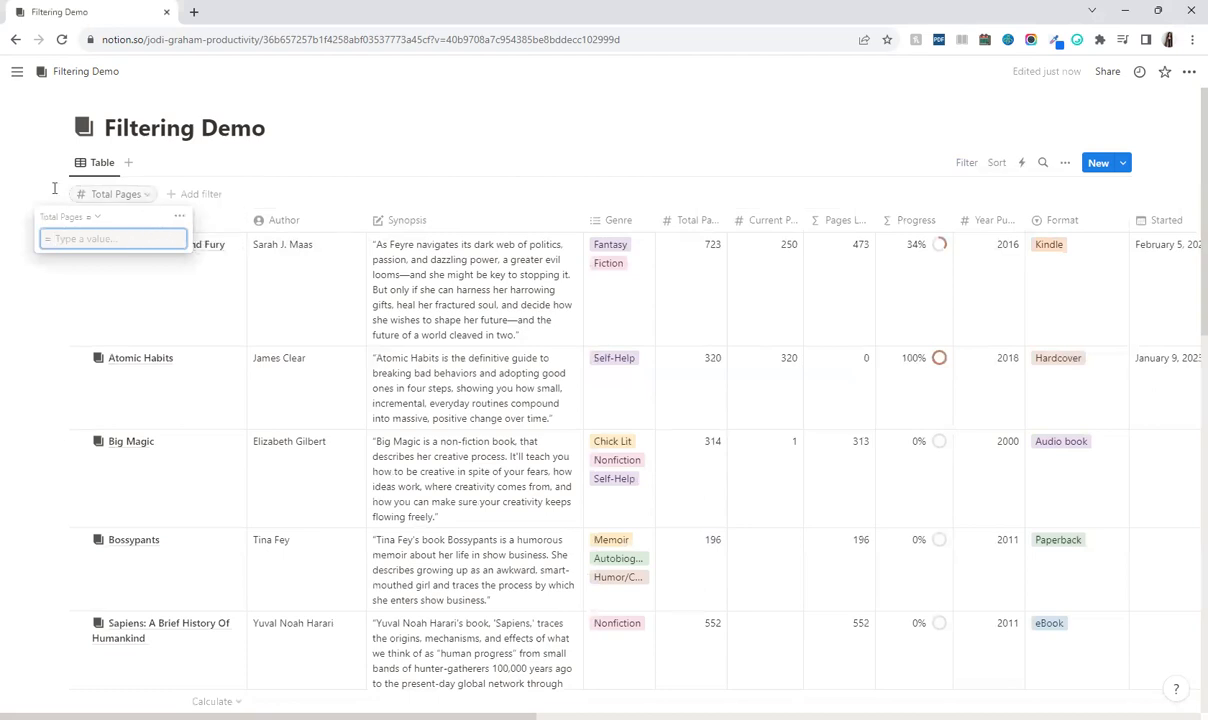
left_click(92, 217)
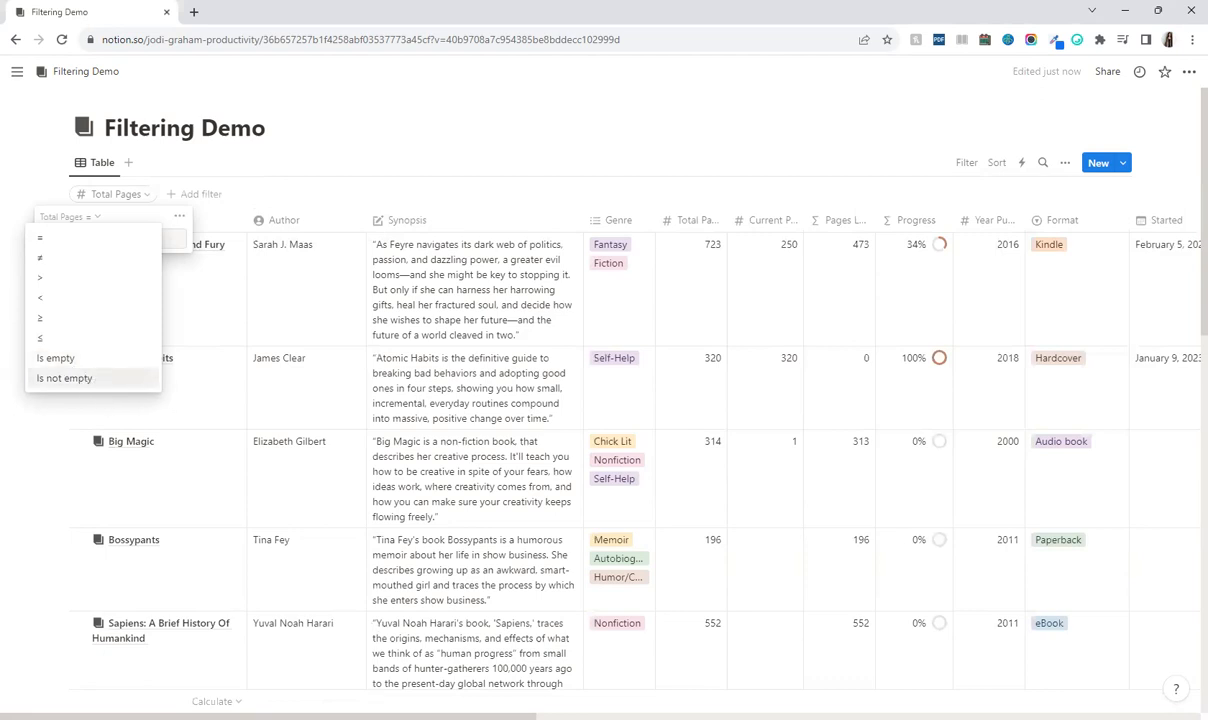
left_click(43, 300)
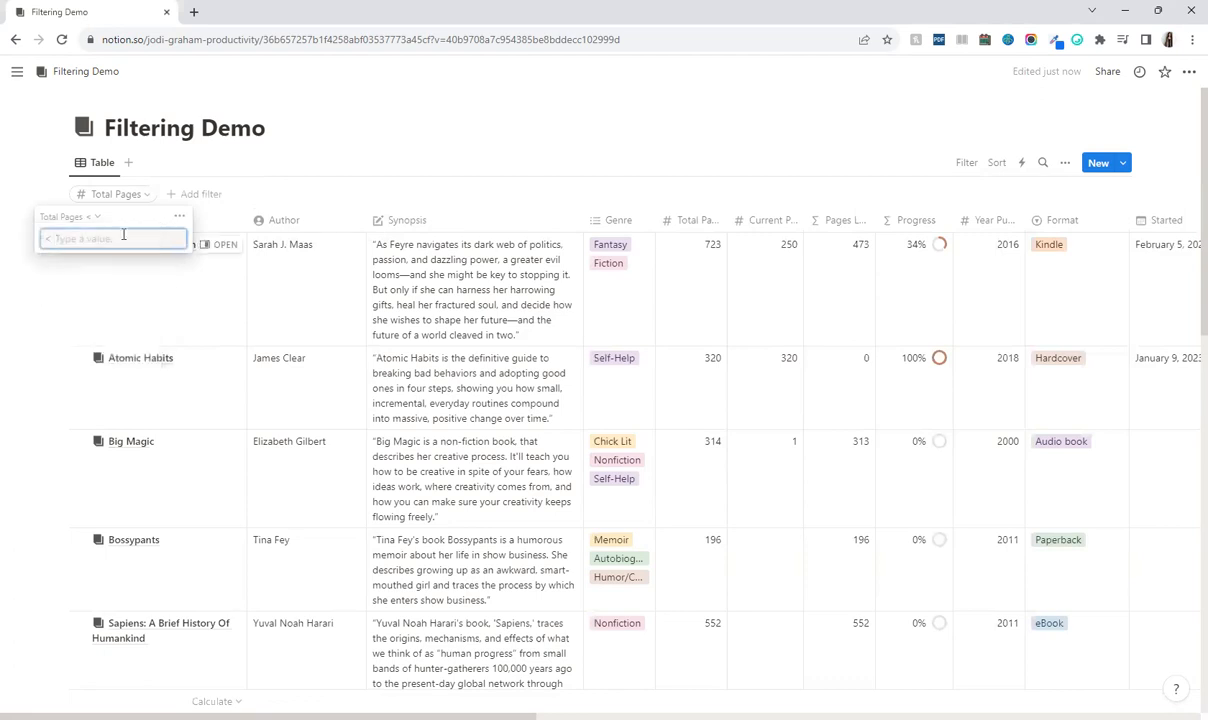
type("300")
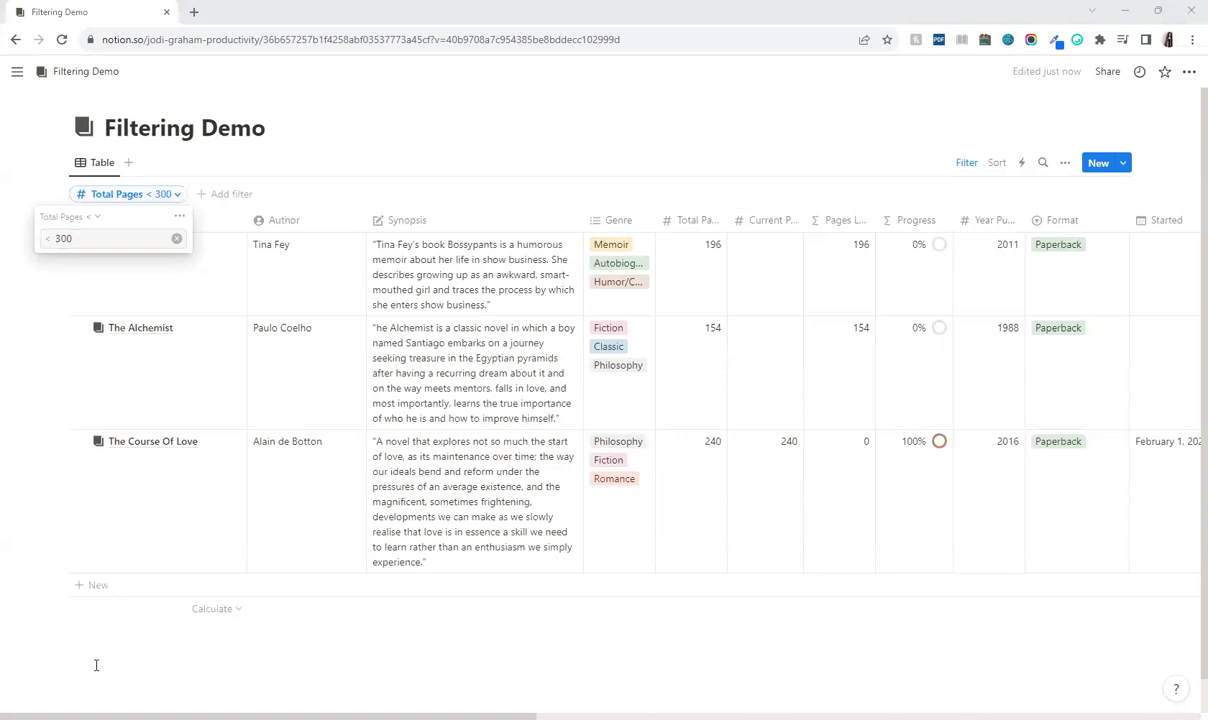
Delete the Total Pages filter from the book table.
left_click(174, 195)
left_click(174, 195)
left_click(194, 216)
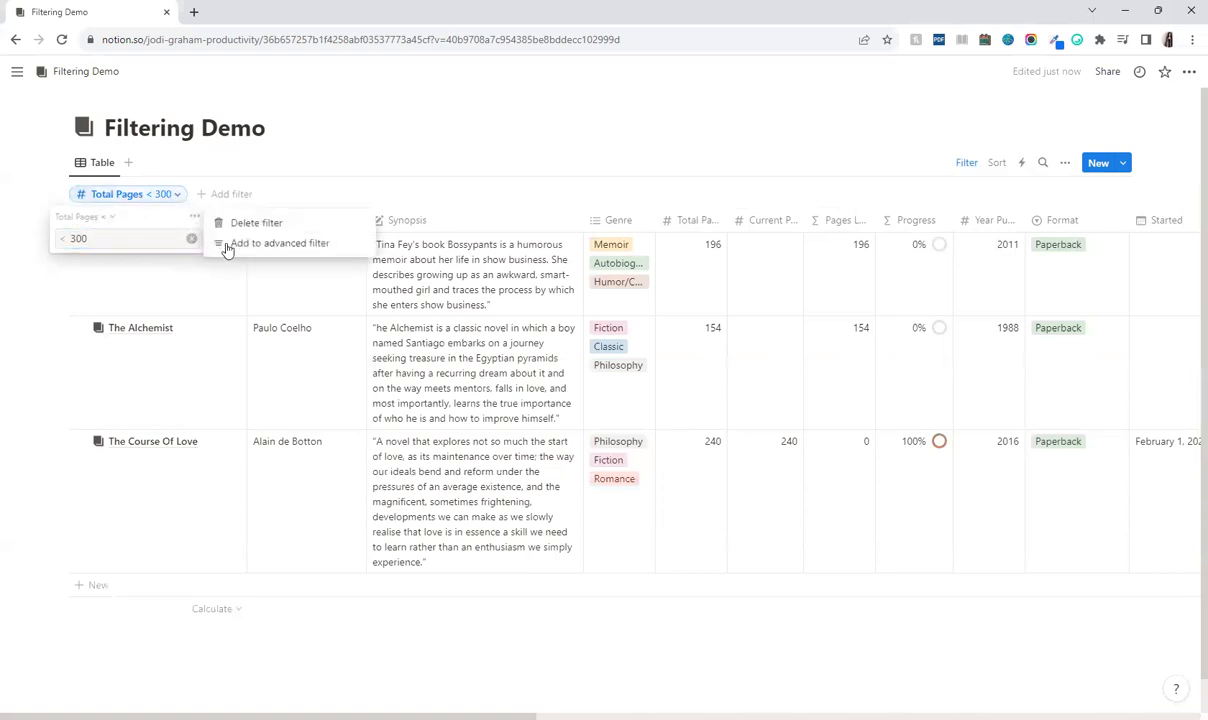
left_click(226, 224)
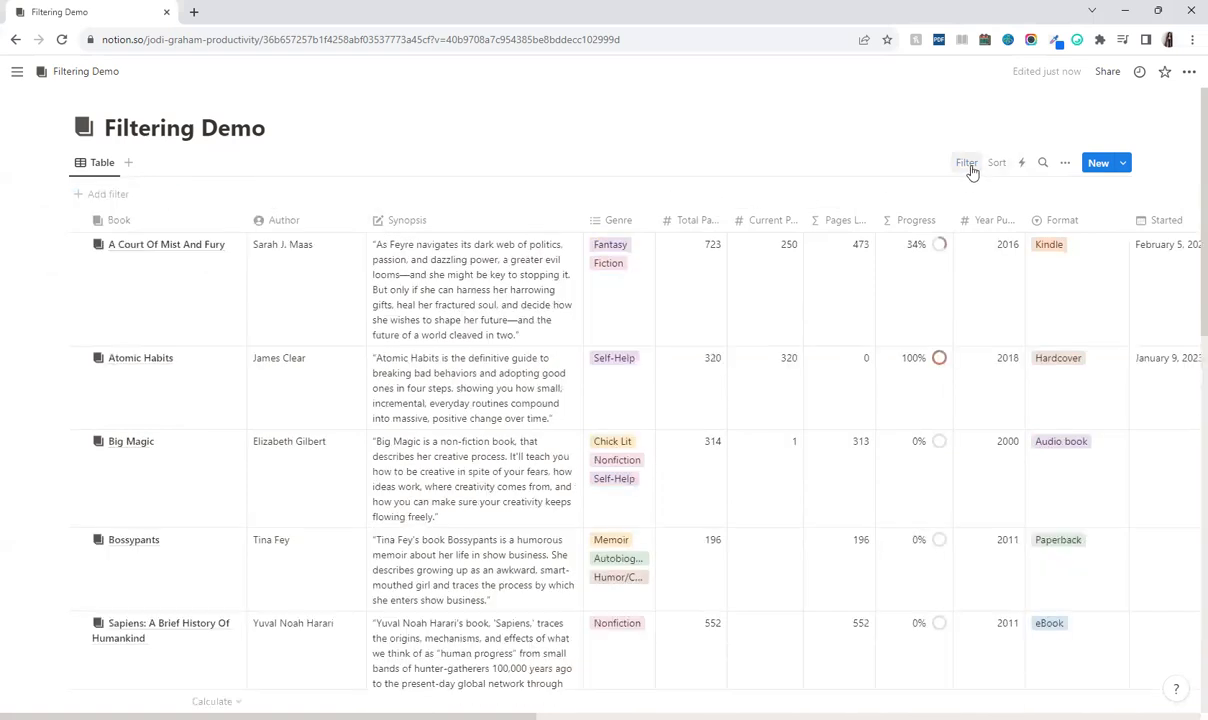
Filter the book table by Finished start date relative to today, set to the next 2 weeks.
left_click(969, 168)
left_click(968, 164)
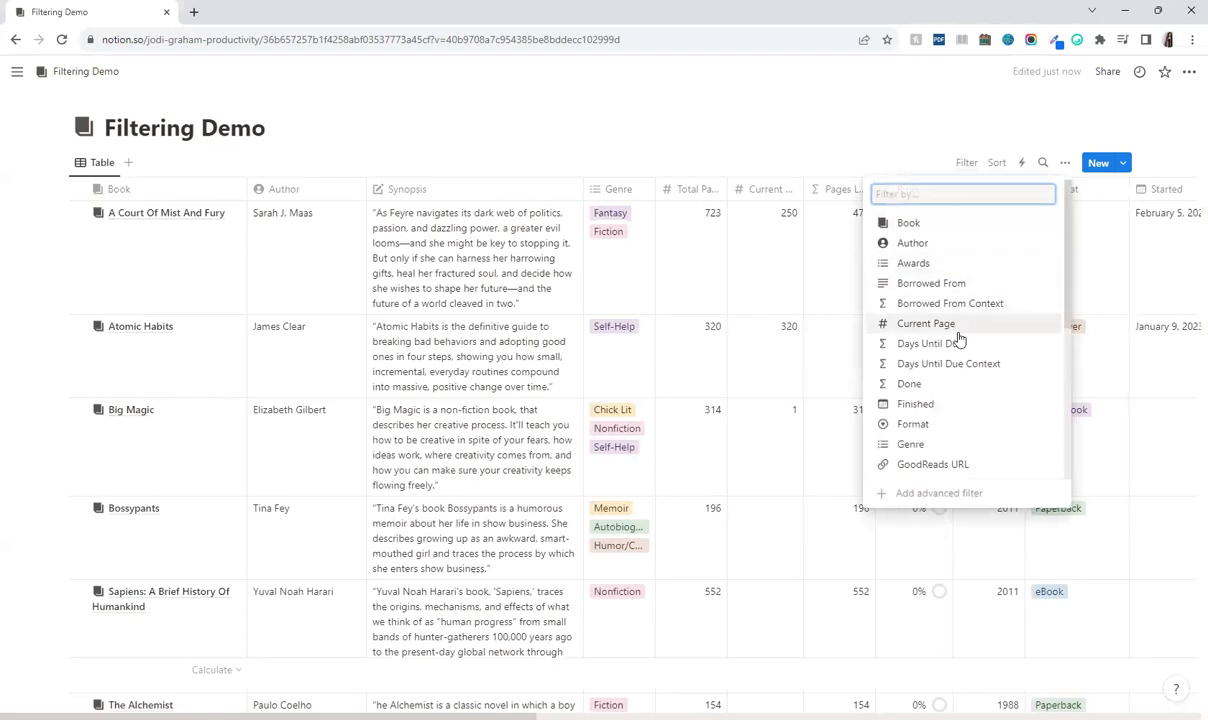
left_click(923, 405)
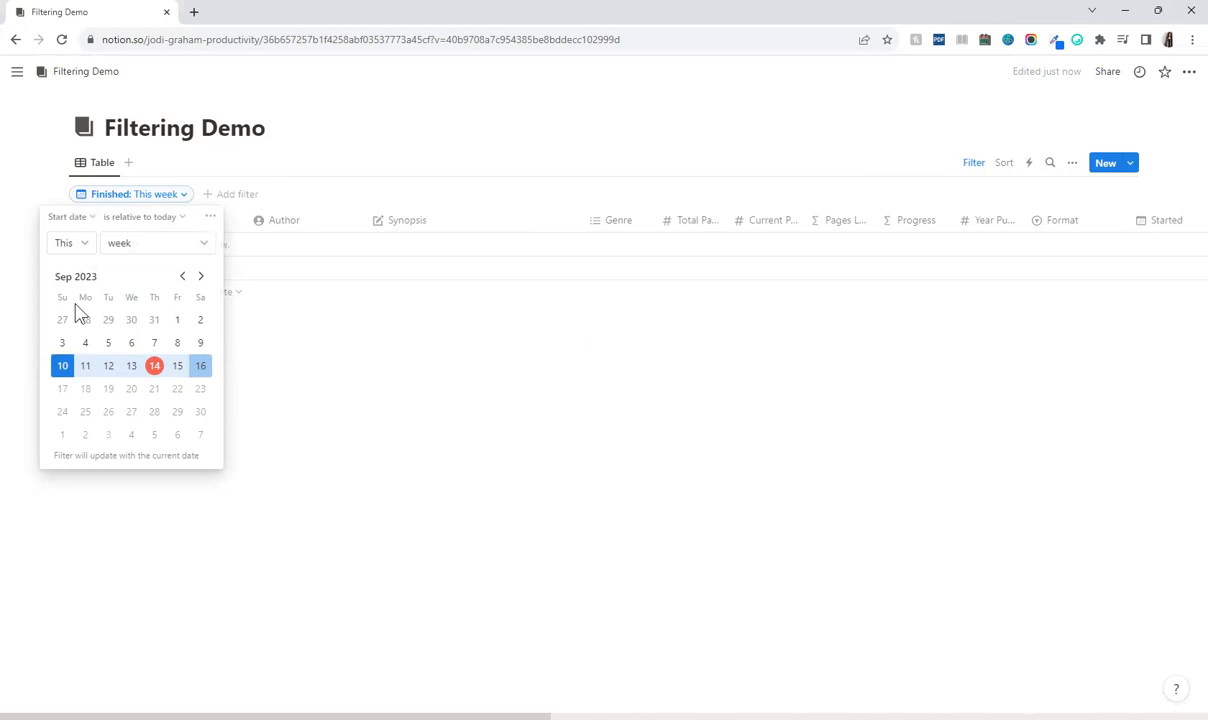
left_click(182, 278)
left_click(200, 276)
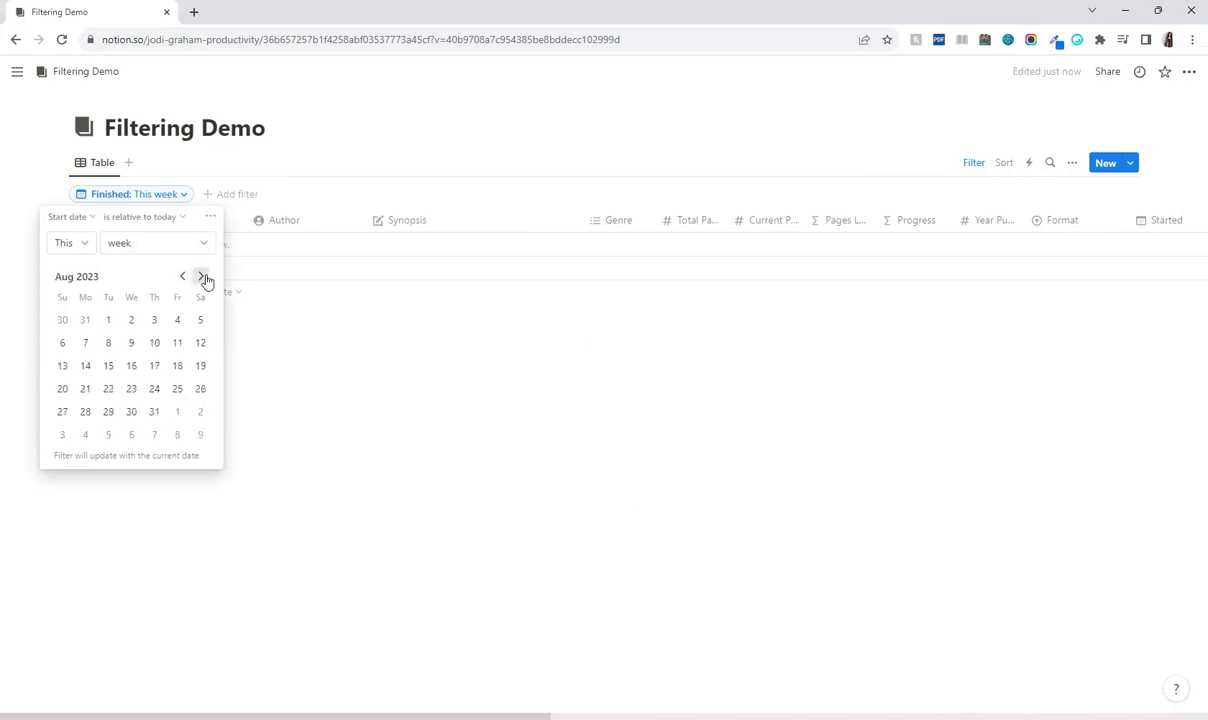
left_click(200, 276)
left_click(72, 244)
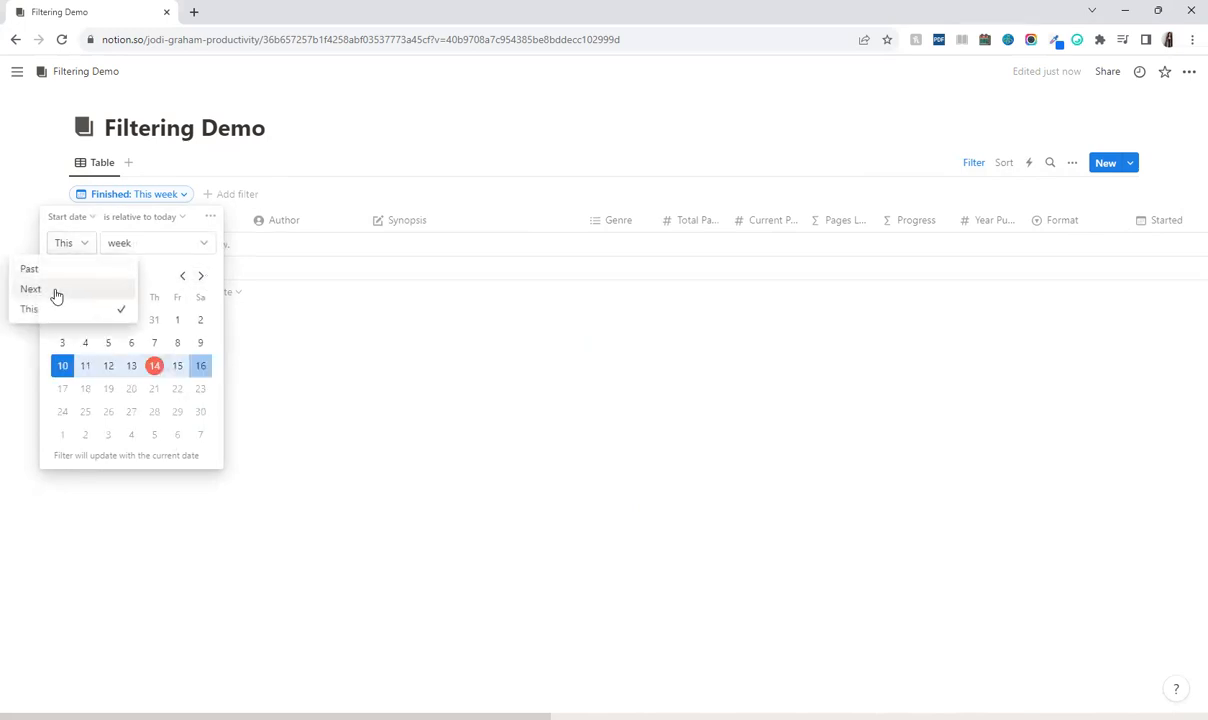
left_click(58, 290)
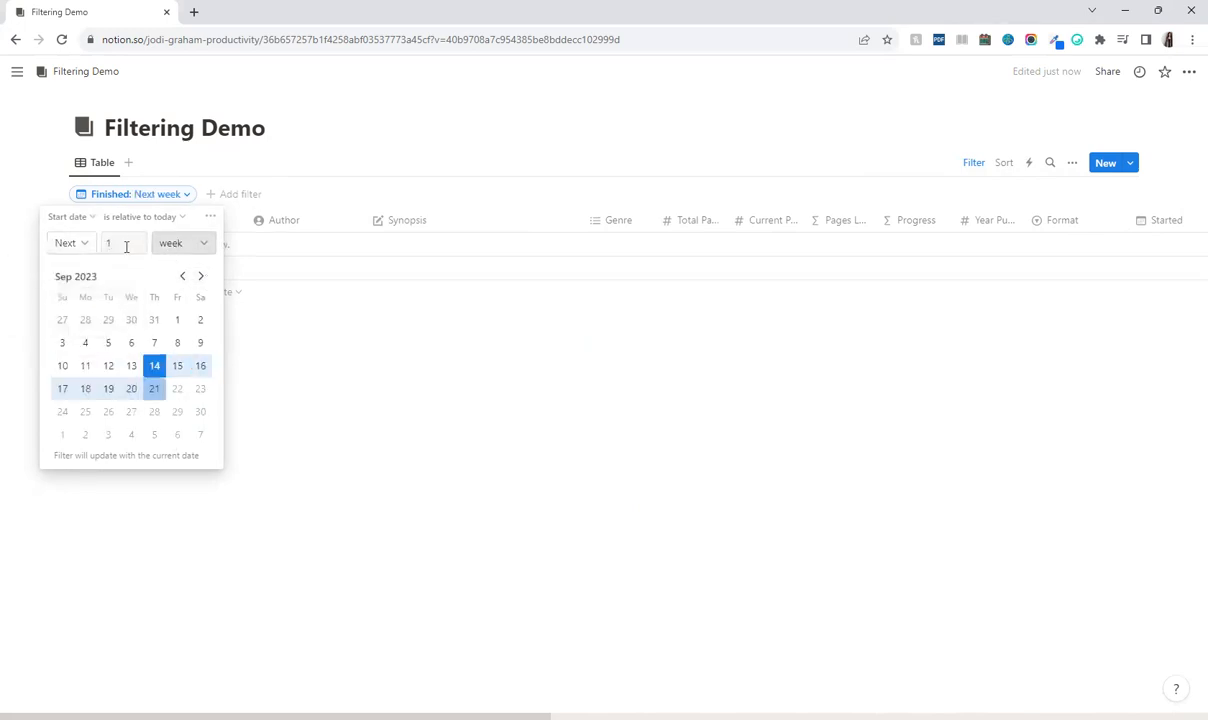
left_click(137, 242)
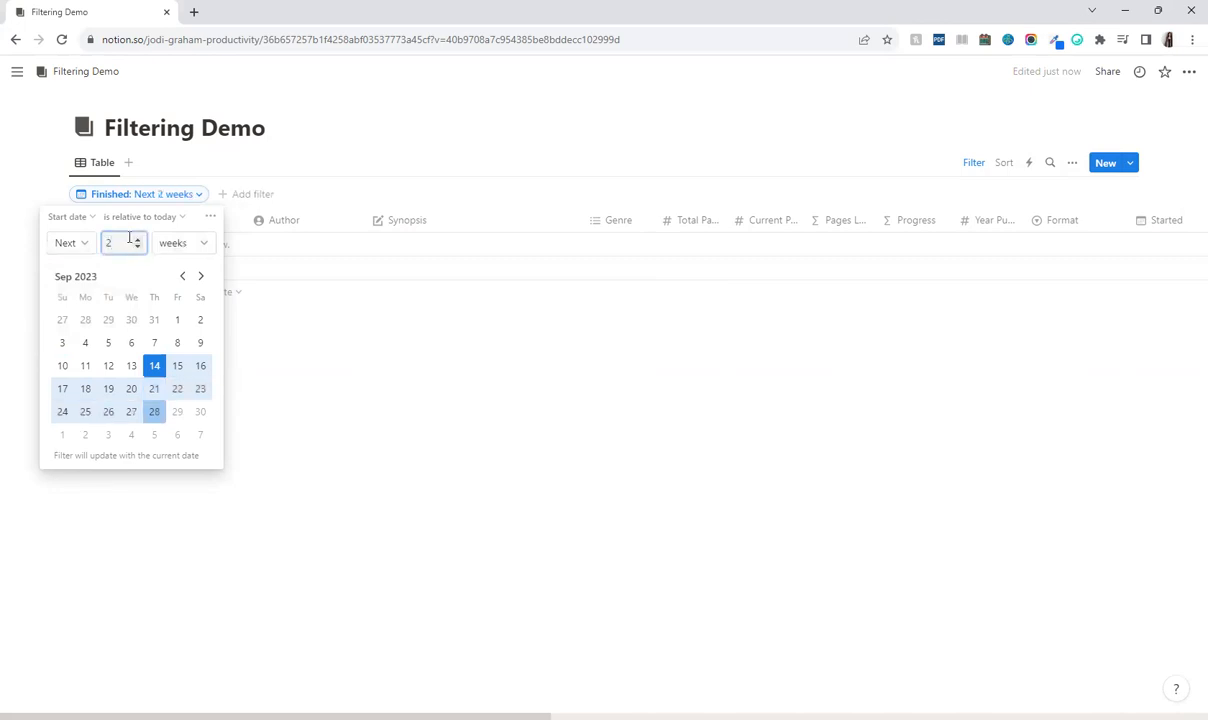
Delete the Finished date filter from the book table.
left_click(198, 197)
left_click(196, 197)
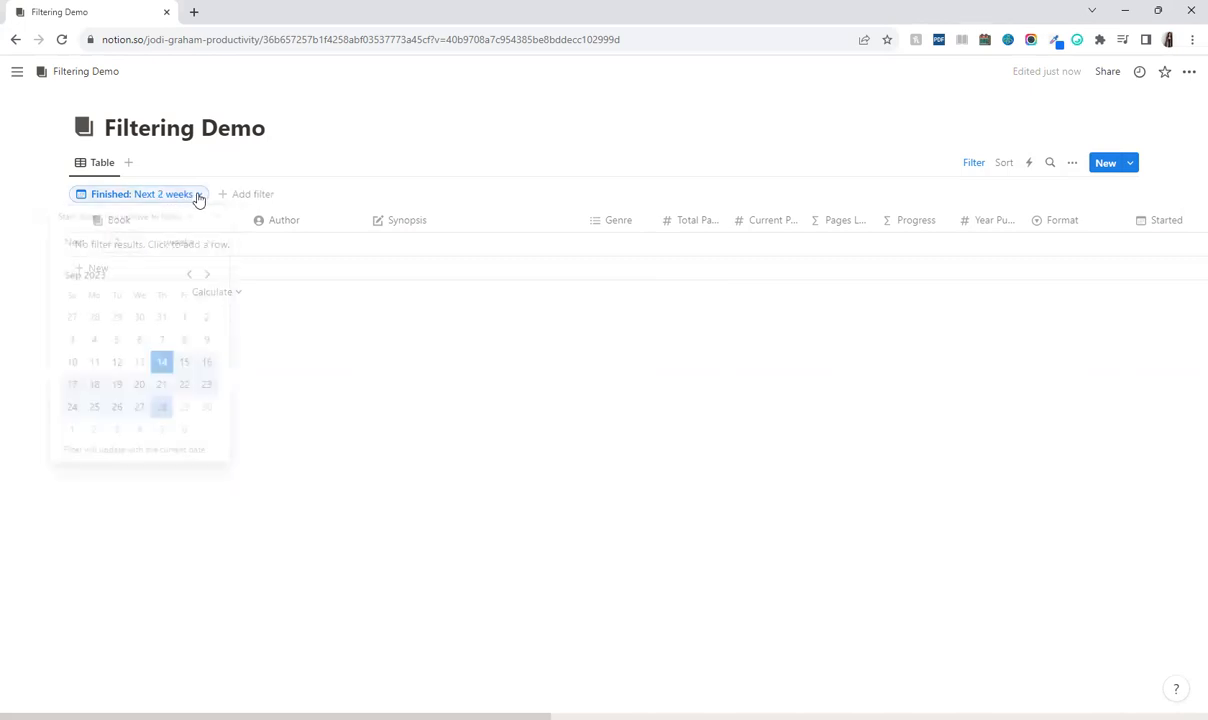
left_click(218, 216)
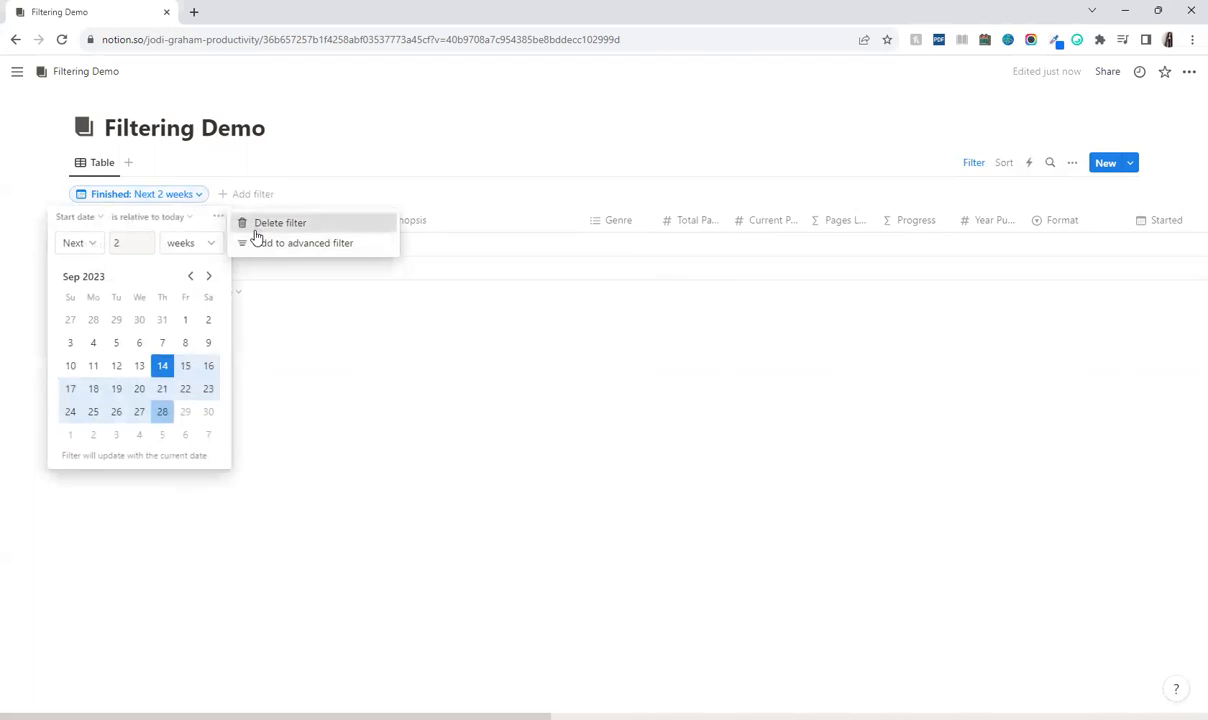
left_click(255, 225)
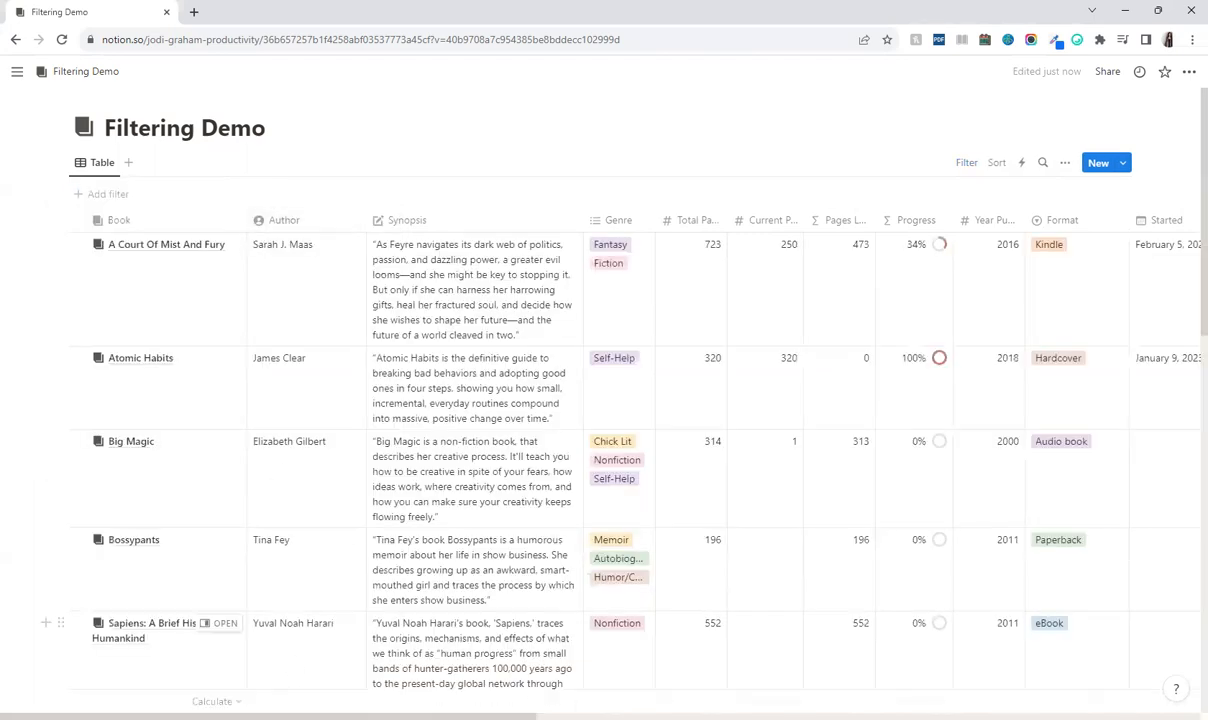
Filter the book table to entries whose Done property is Checked.
left_click(1066, 162)
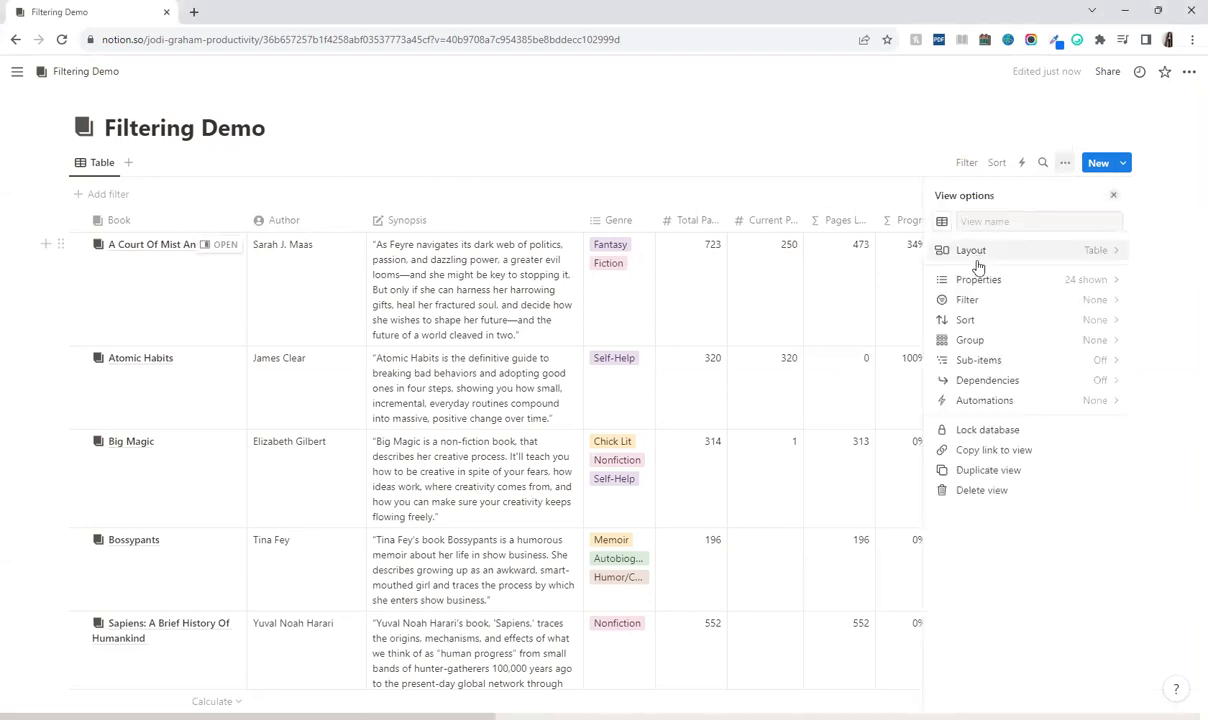
left_click(969, 162)
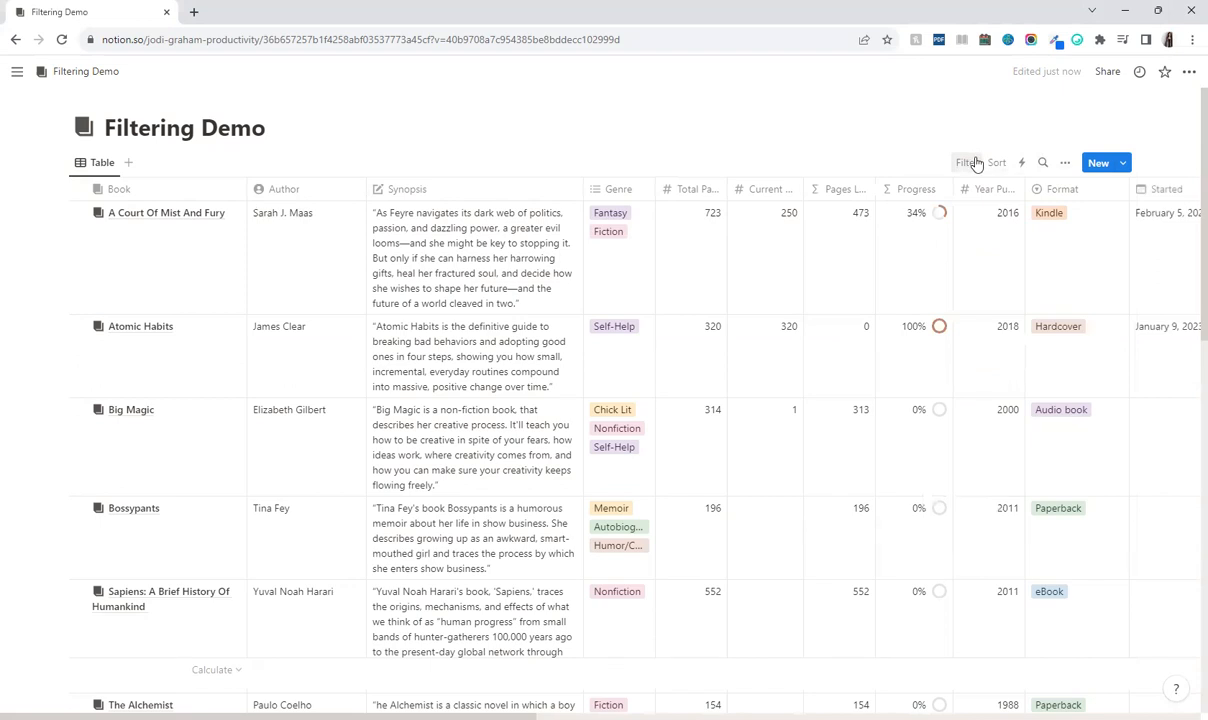
left_click(967, 162)
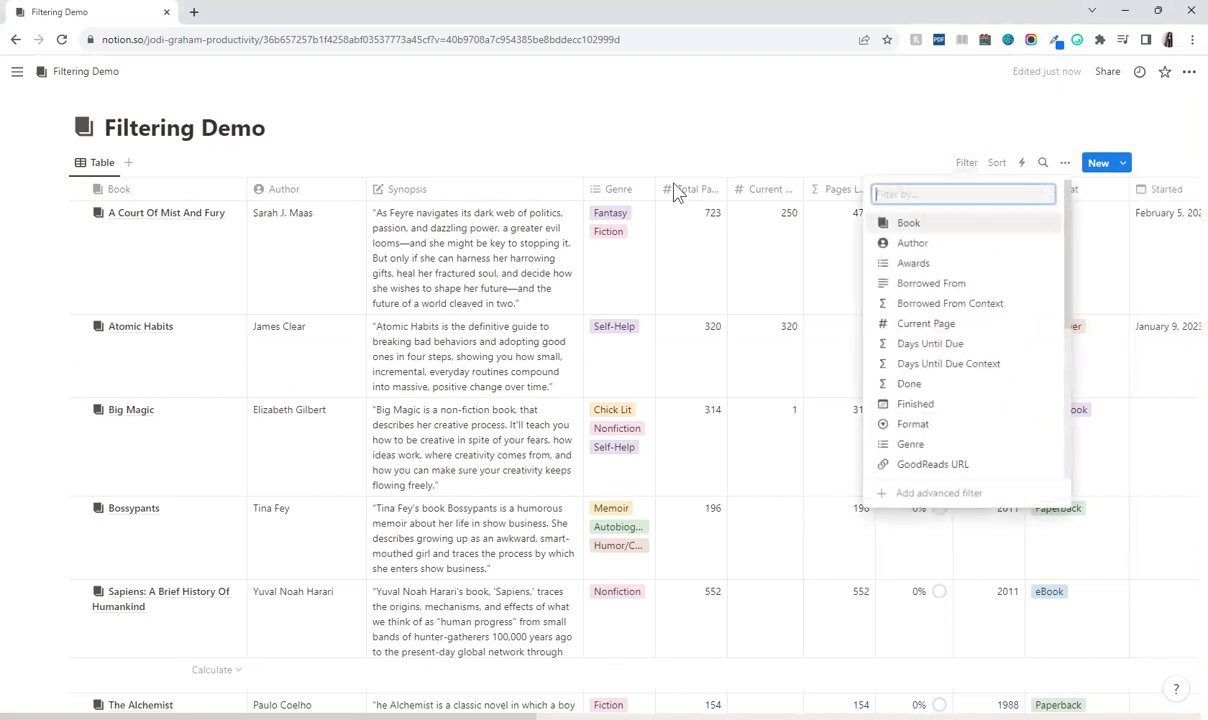
left_click(914, 386)
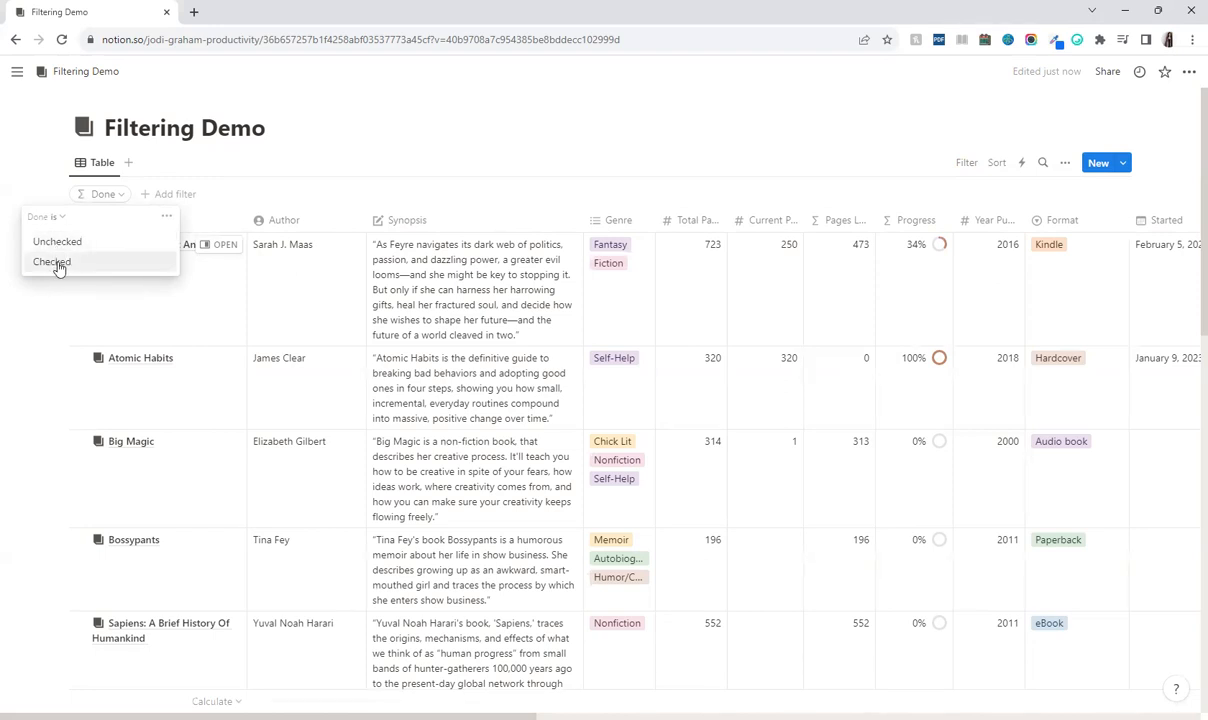
scroll(719, 258, "right", 10)
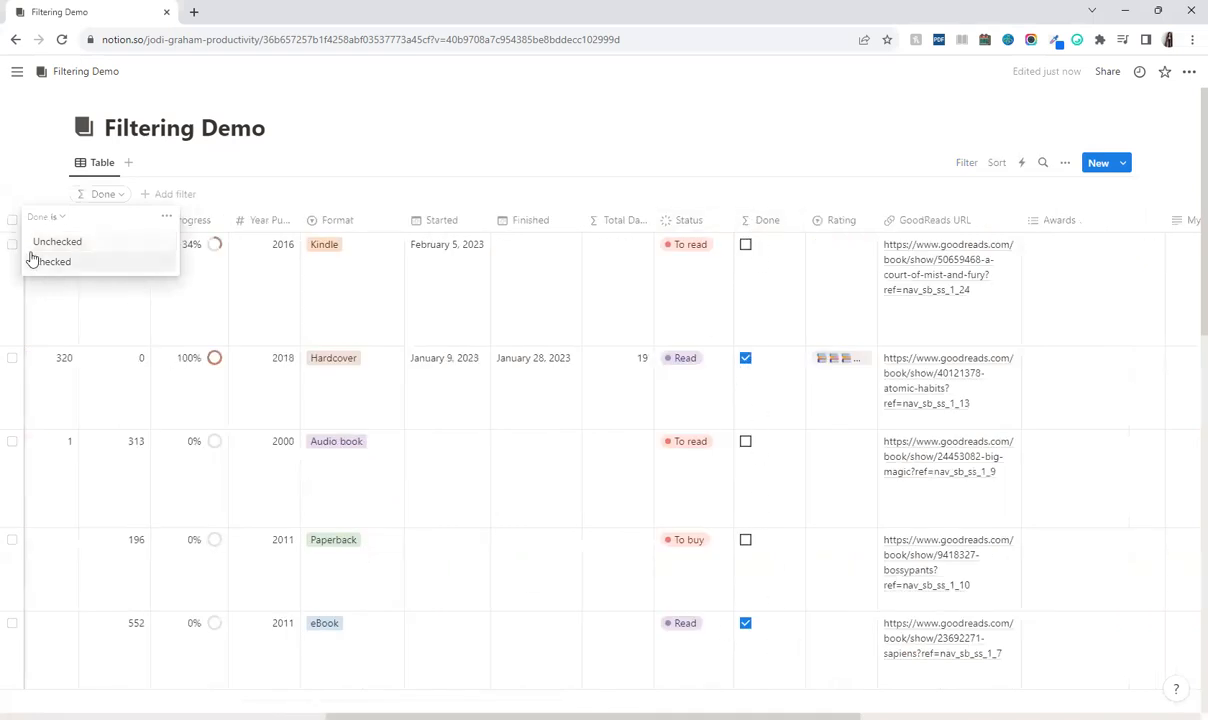
left_click(82, 264)
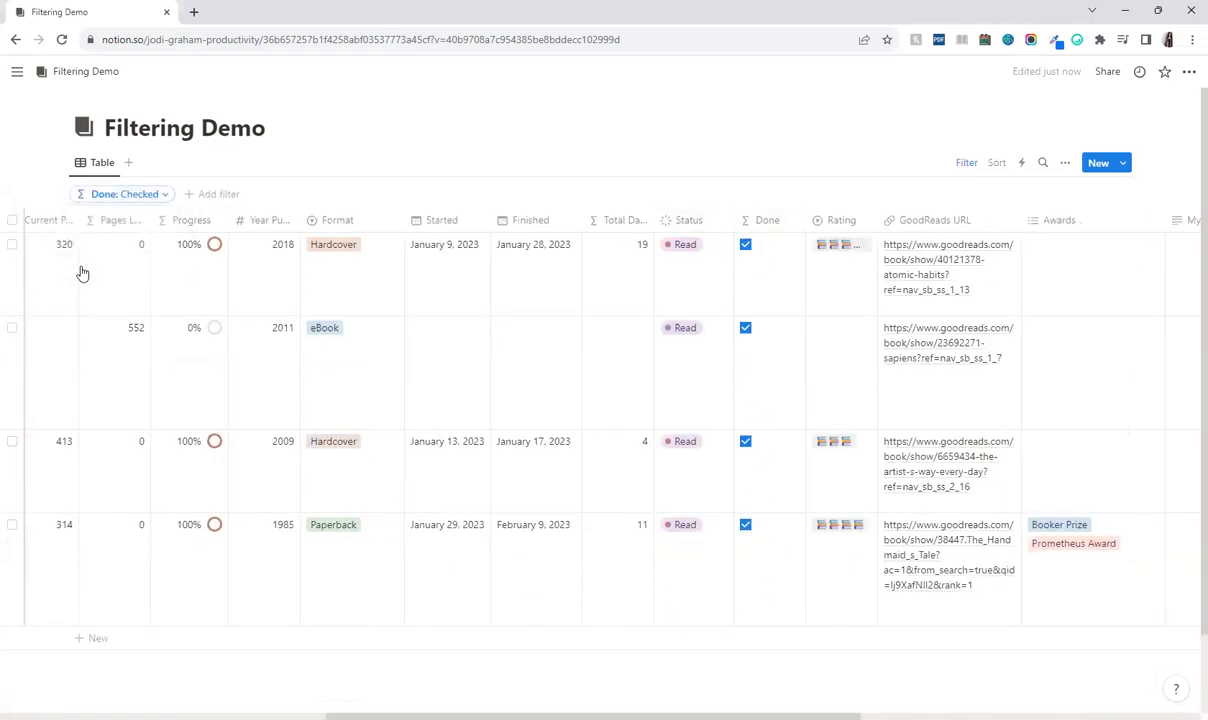
Keep the Done filter's condition at Is, and delete the Done filter from the book table.
left_click(155, 190)
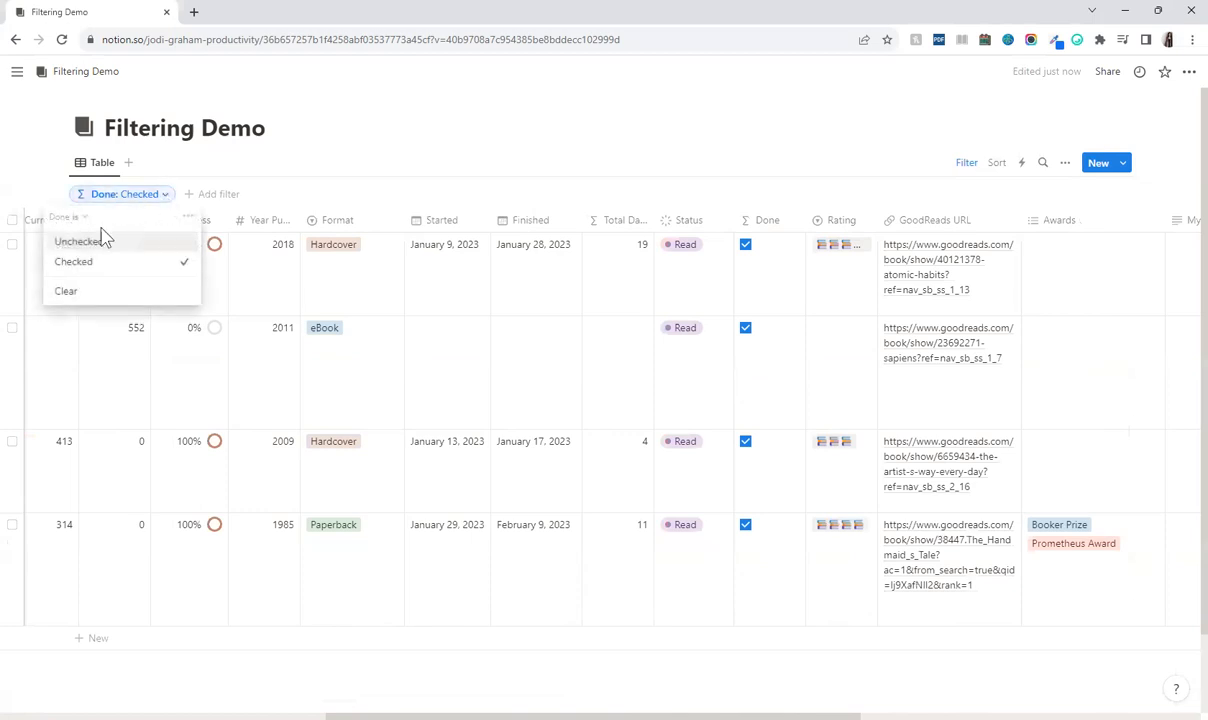
left_click(84, 217)
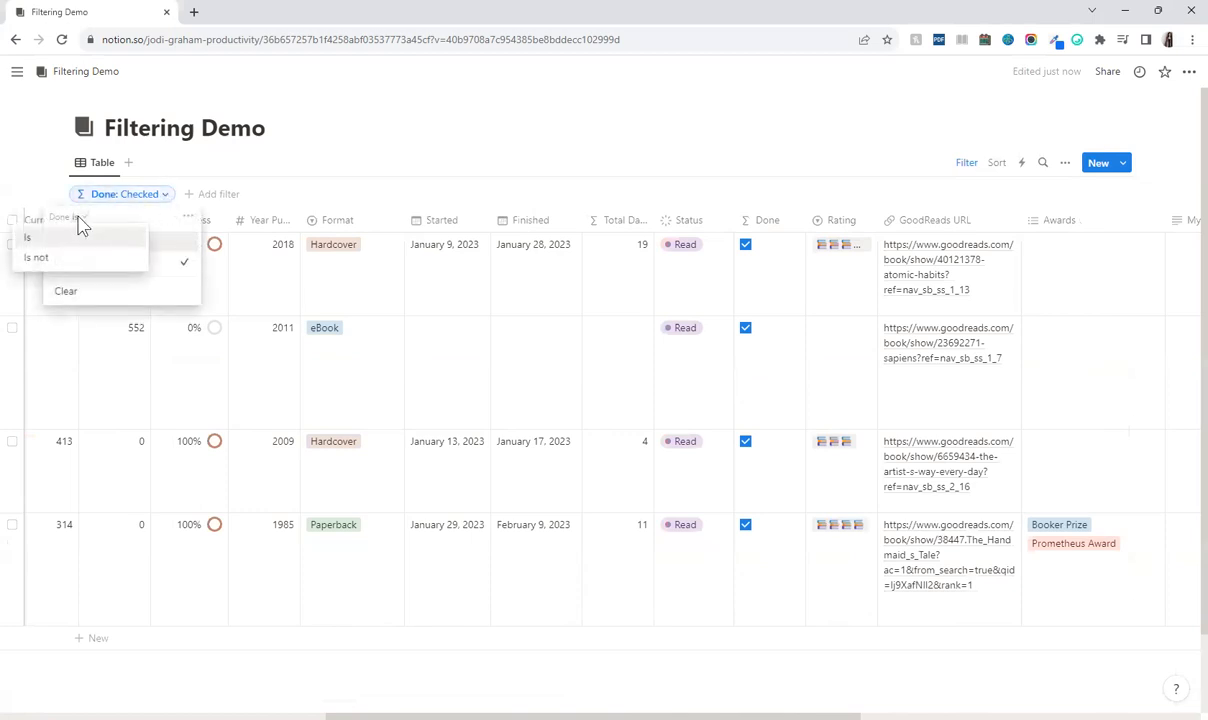
left_click(50, 237)
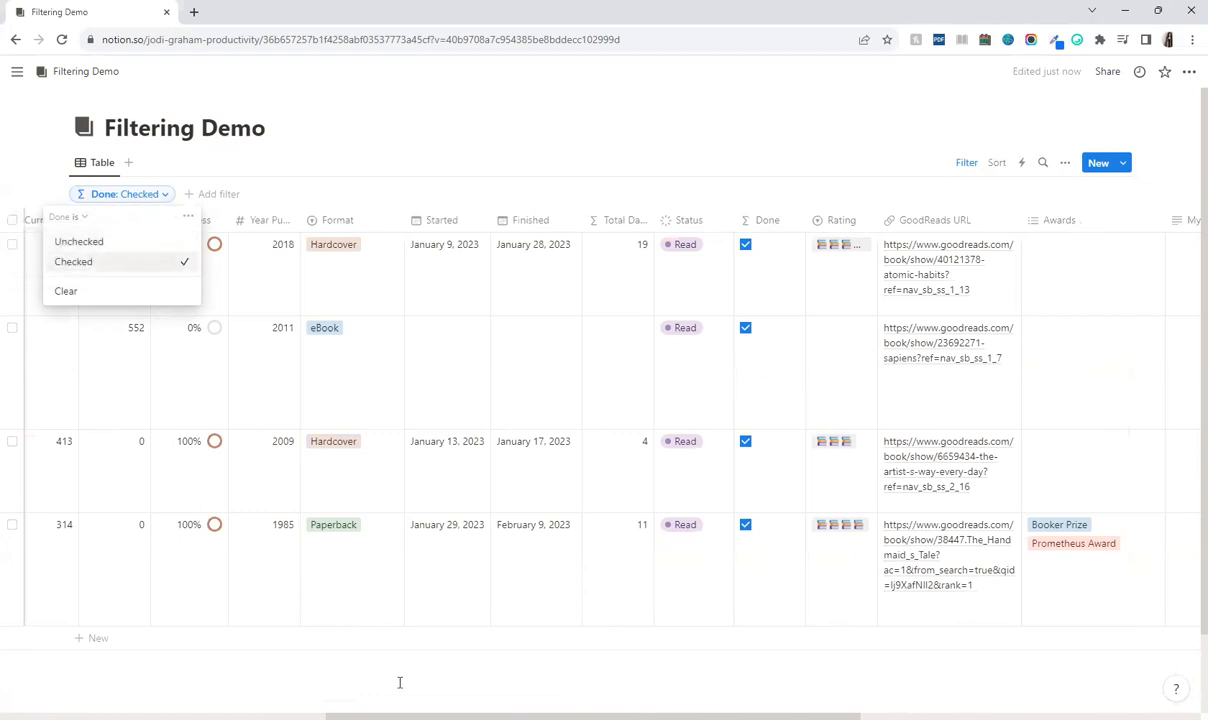
left_click(188, 216)
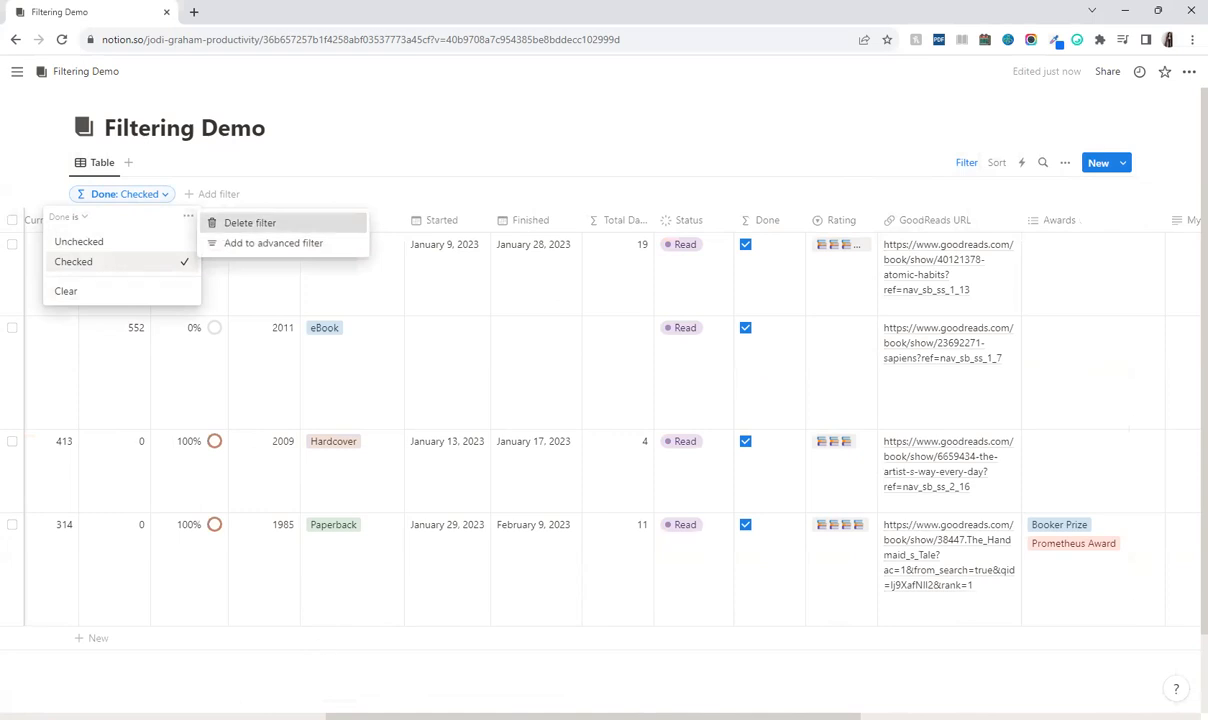
left_click(250, 222)
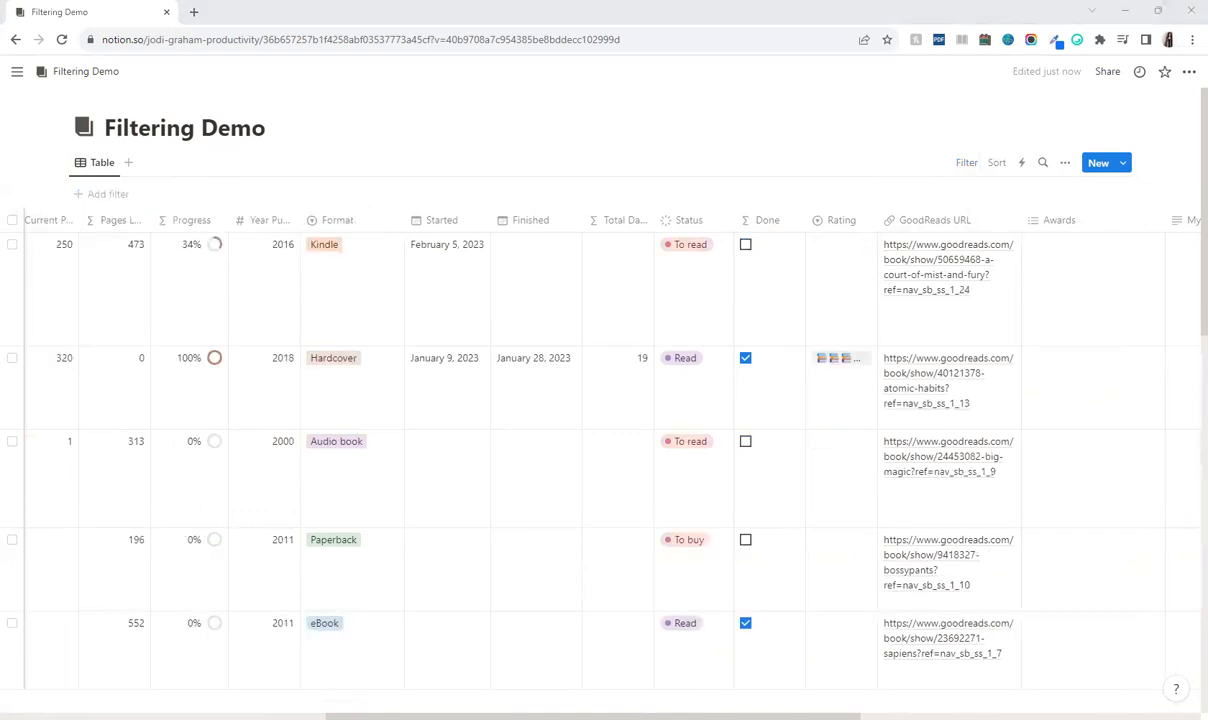
Filter the book table to entries whose Lent To property contains the borrower's first name, and check the Lent To column.
left_click(970, 163)
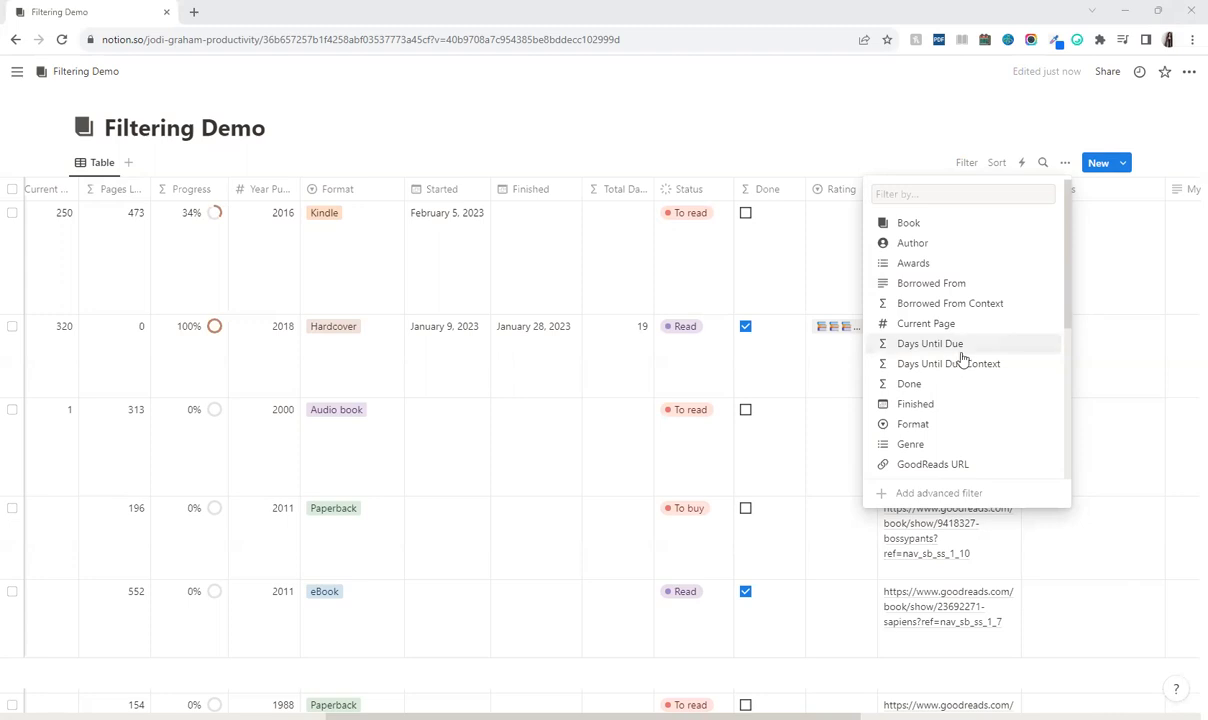
scroll(972, 350, "down", 1)
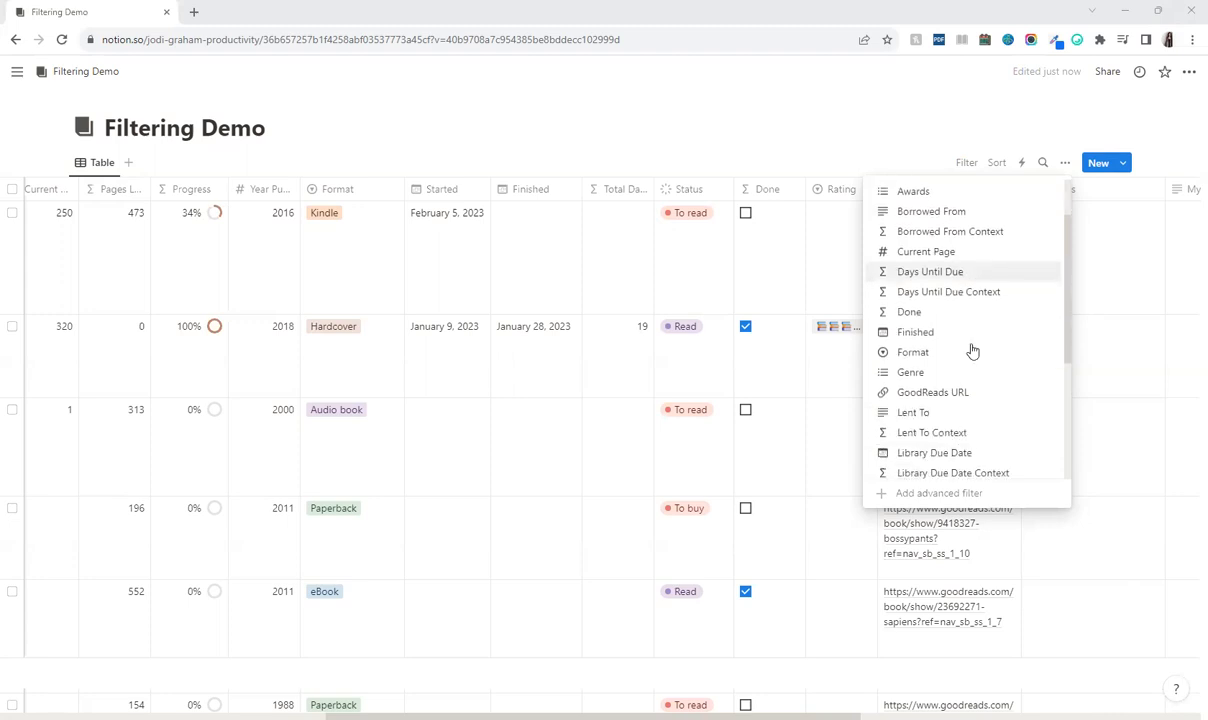
left_click(925, 414)
type("edna")
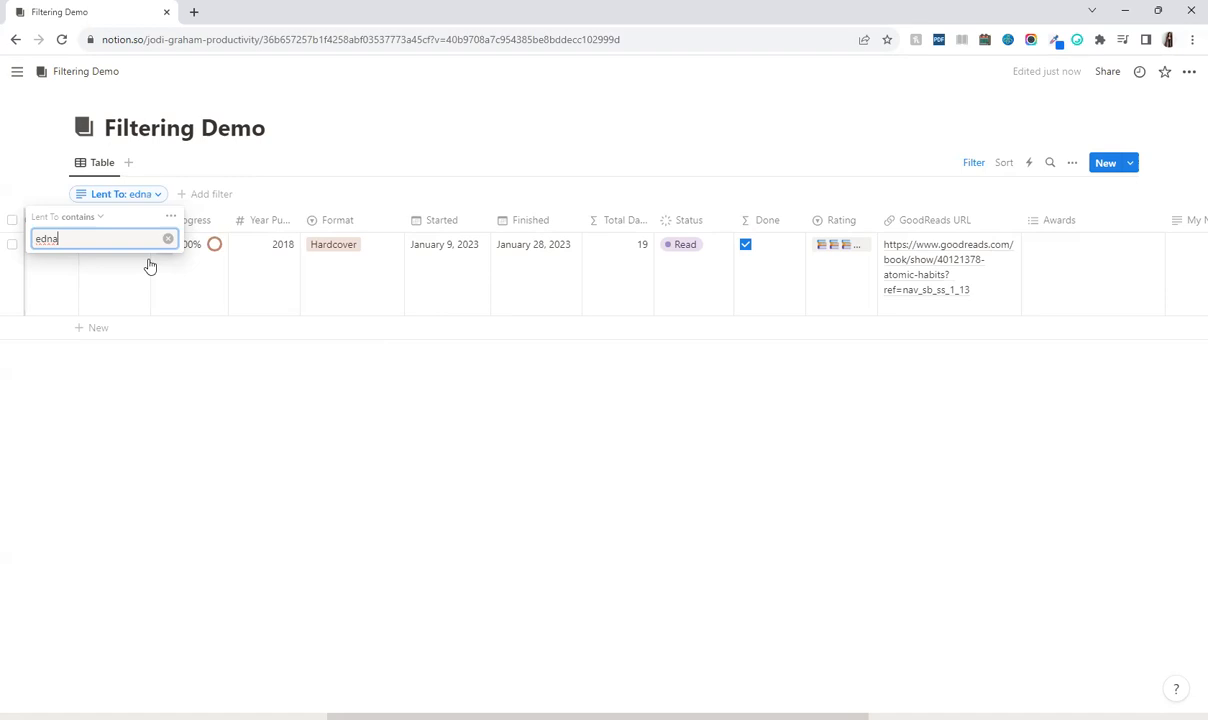
left_click(82, 218)
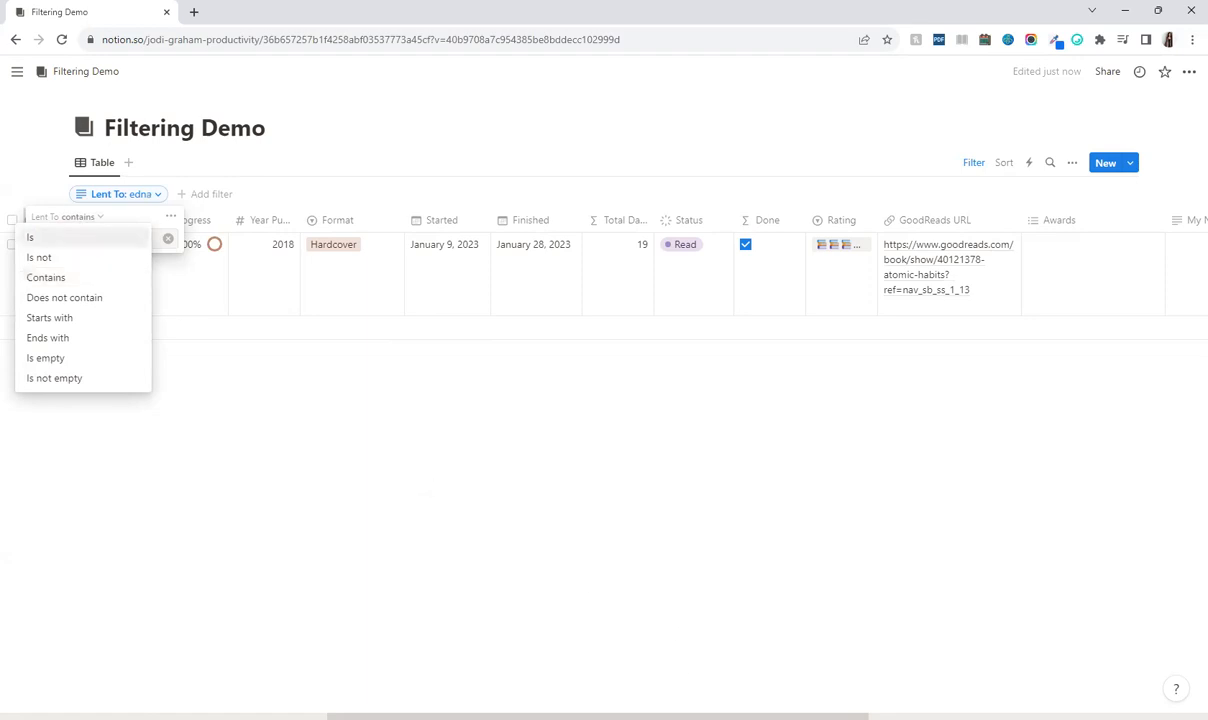
left_click(423, 494)
left_click_drag(520, 716, 803, 716)
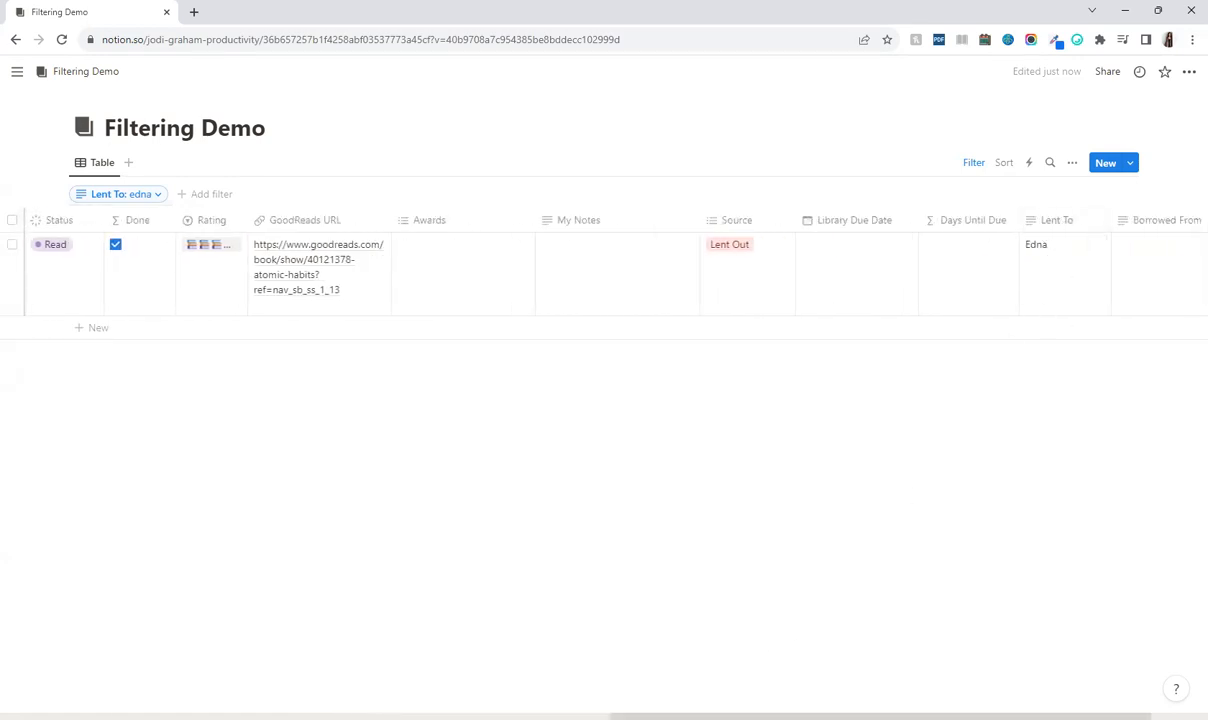
Try the Is condition on the Lent To filter, return it to Contains, and shorten the value to the name's first two letters.
scroll(400, 270, "left", 10)
left_click(120, 194)
left_click(108, 217)
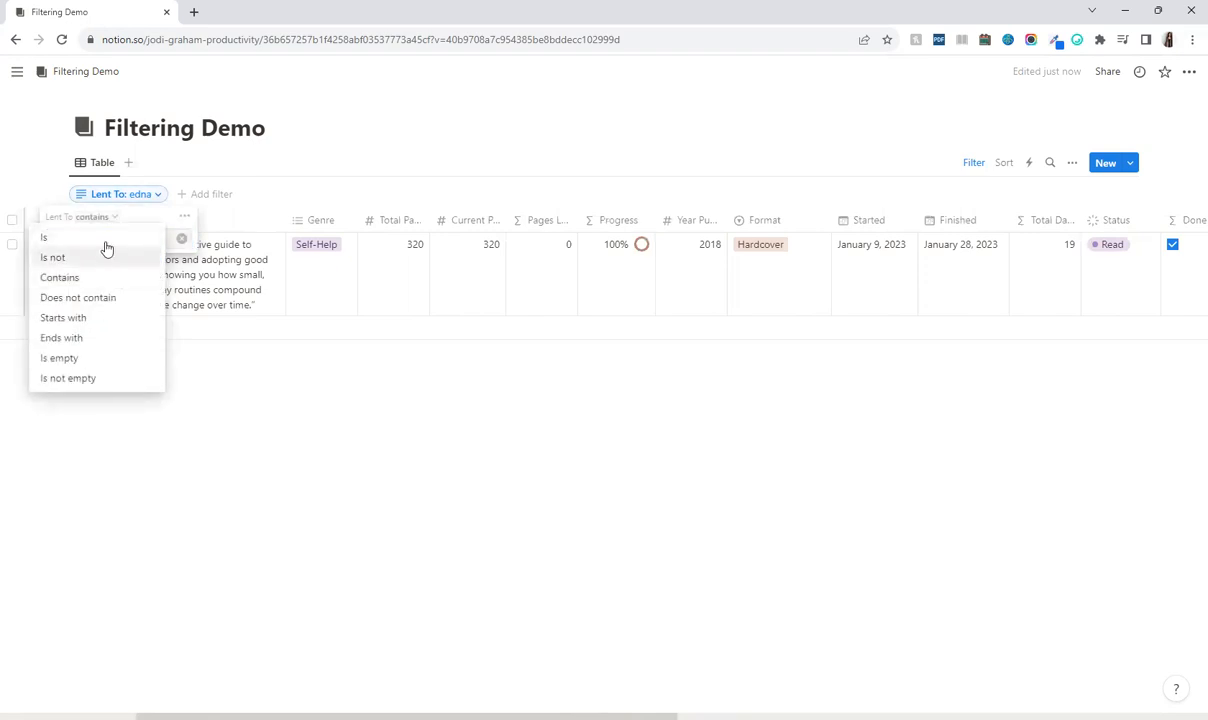
left_click(103, 238)
left_click(88, 219)
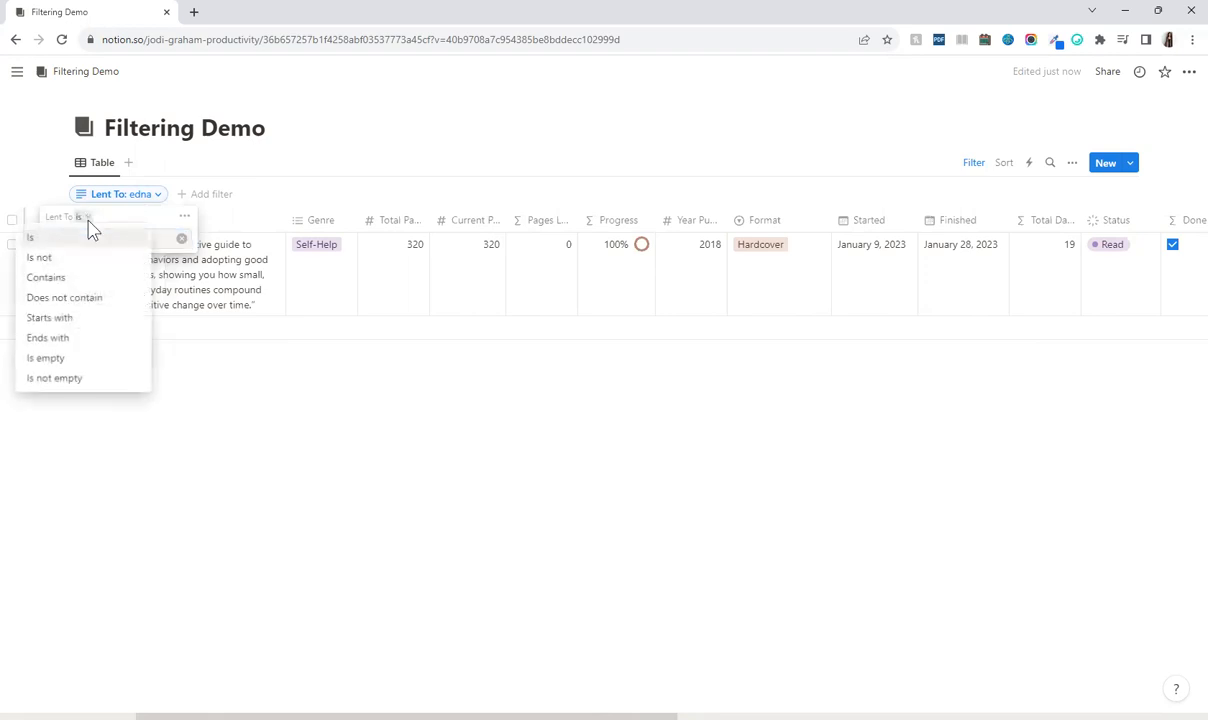
left_click(88, 280)
key("BackSpace")
key("BackSpace")
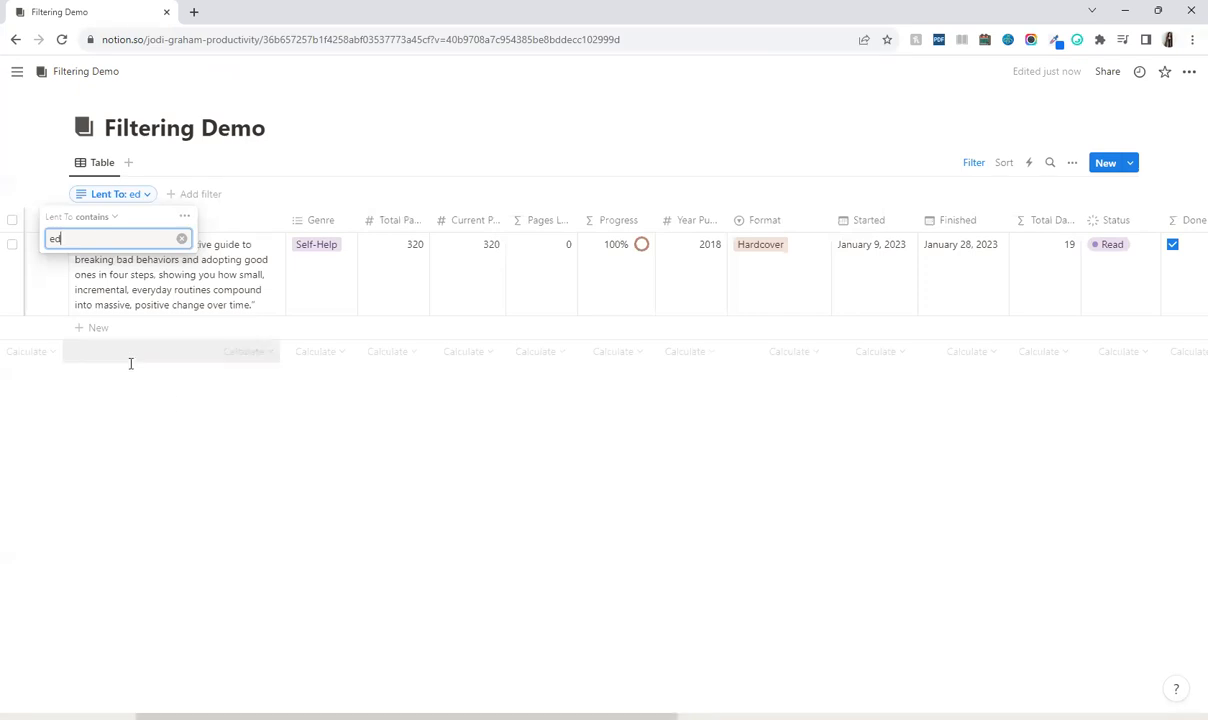
Look over the Lent To filter's conditions and delete the Lent To filter from the book table.
left_click(94, 217)
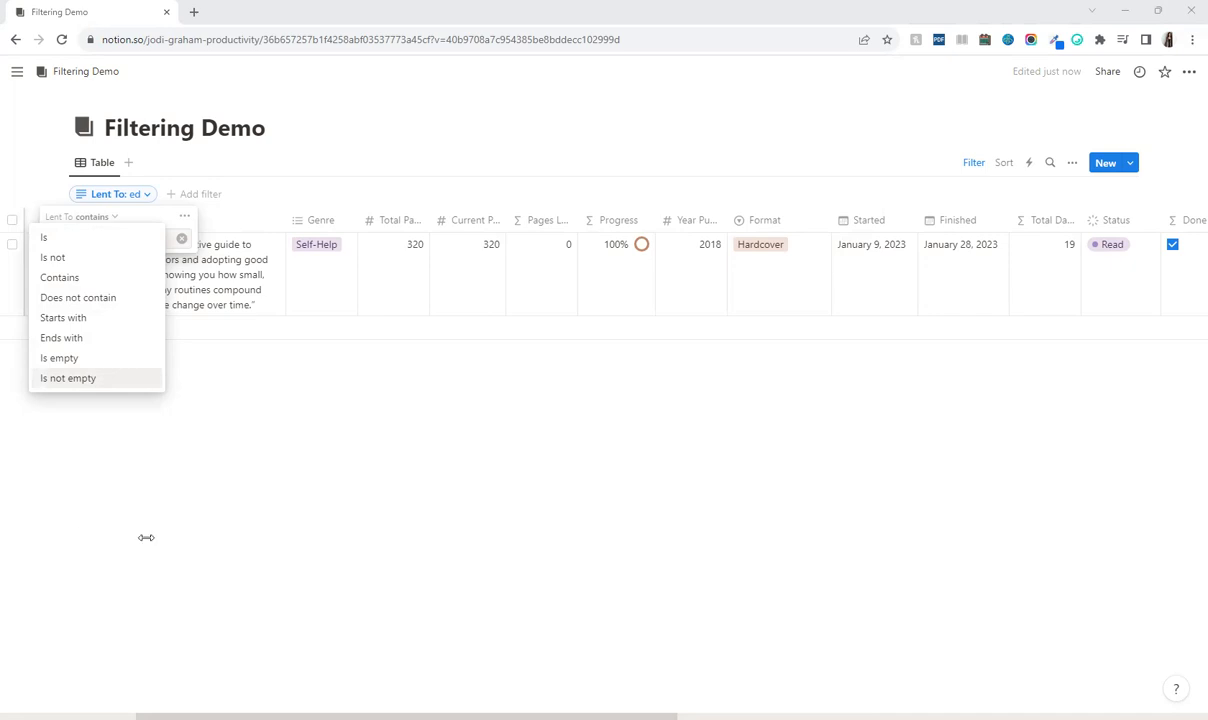
left_click(85, 514)
left_click(143, 194)
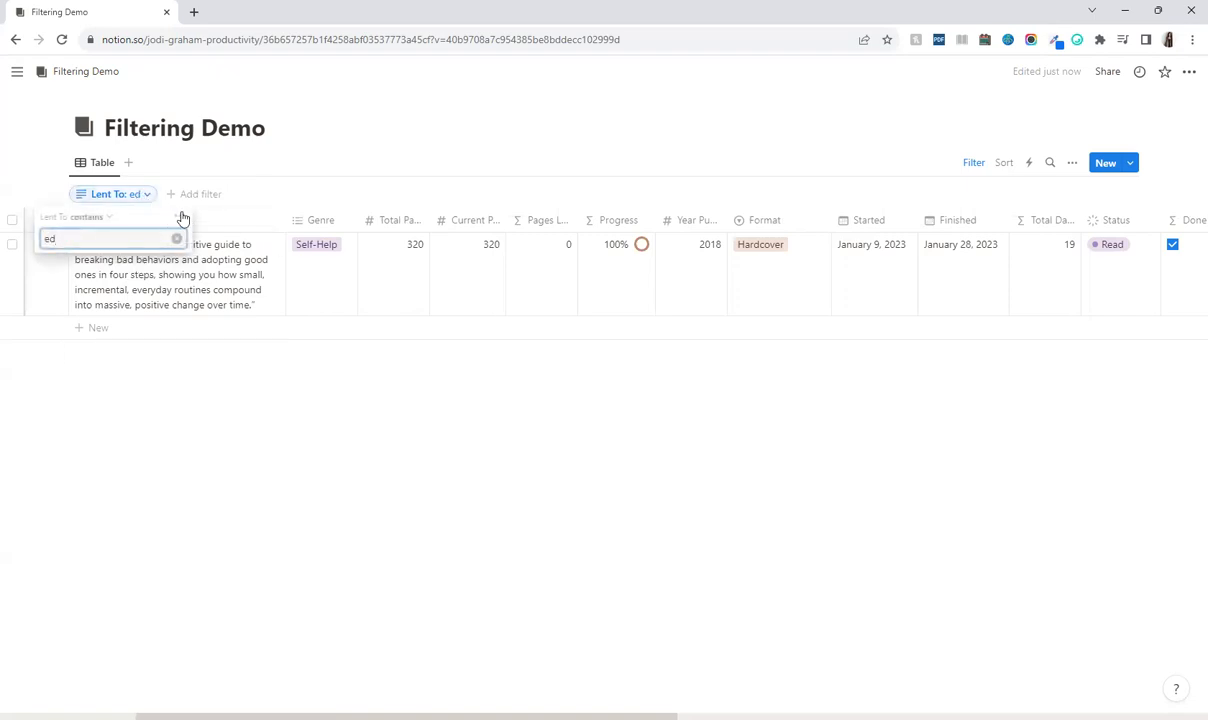
left_click(182, 217)
left_click(210, 221)
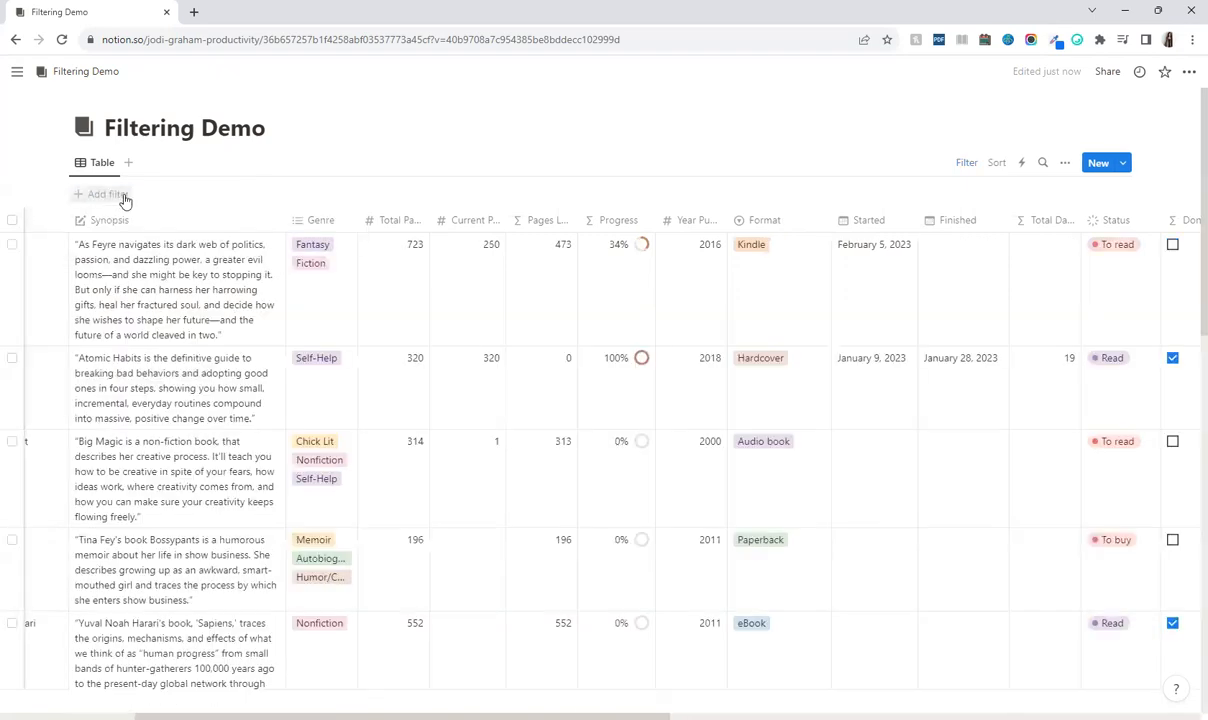
Filter the book table to entries whose Book title contains "m".
left_click(122, 197)
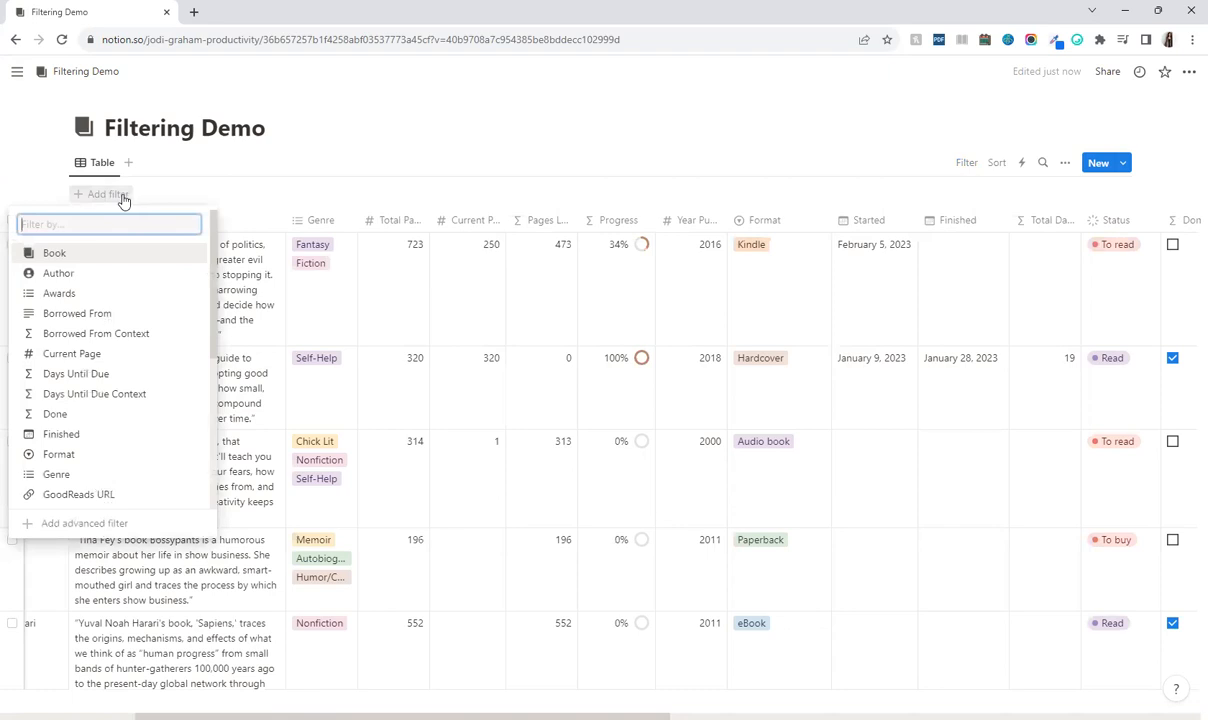
left_click(60, 254)
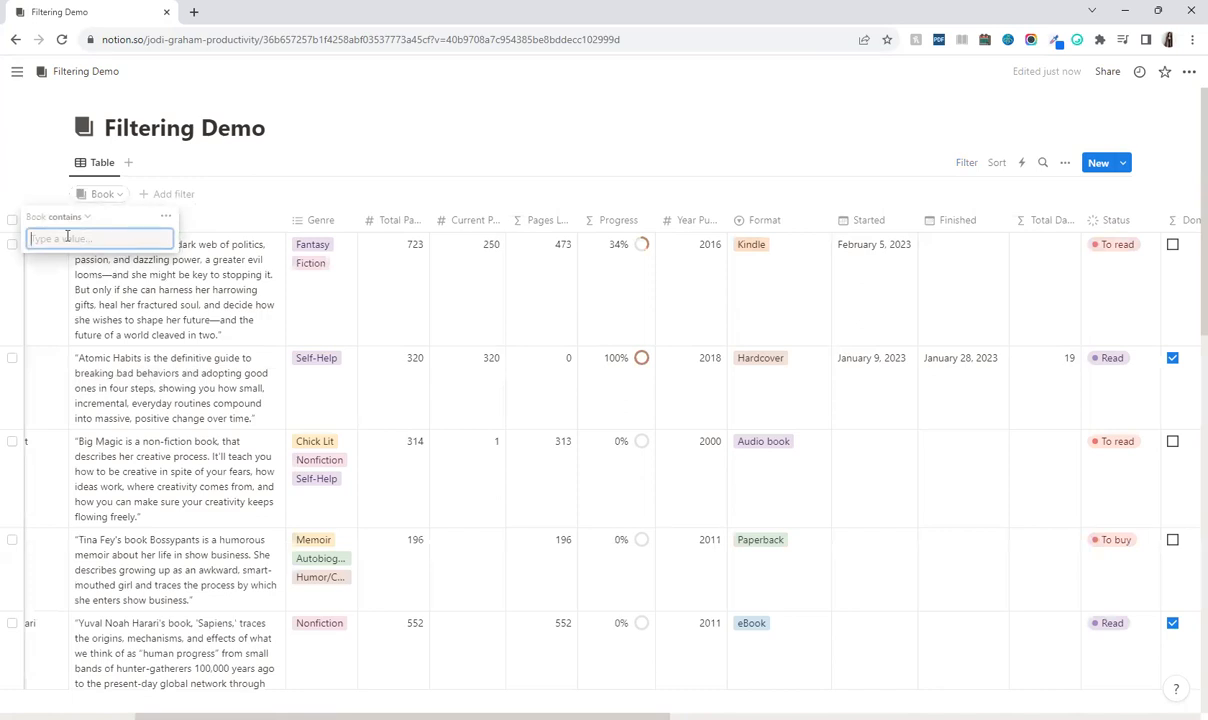
type("m")
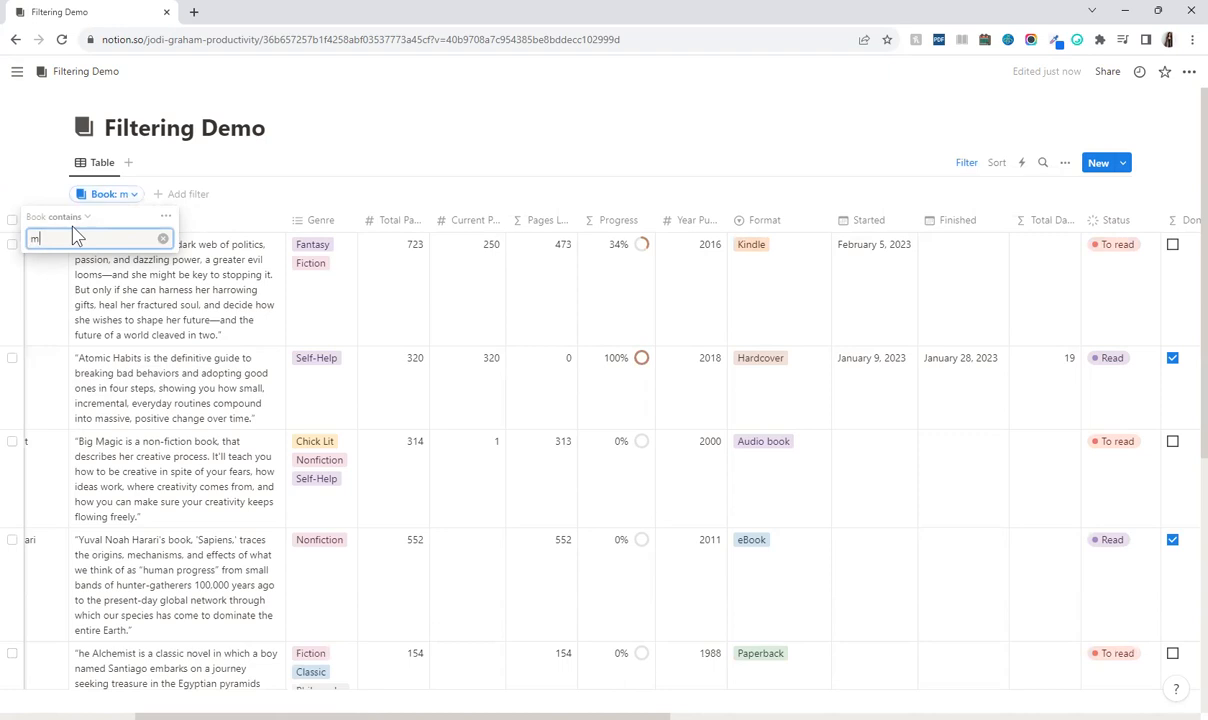
Add a second filter for entries whose Author contains "m", and view the matching books from the first column.
left_click(184, 198)
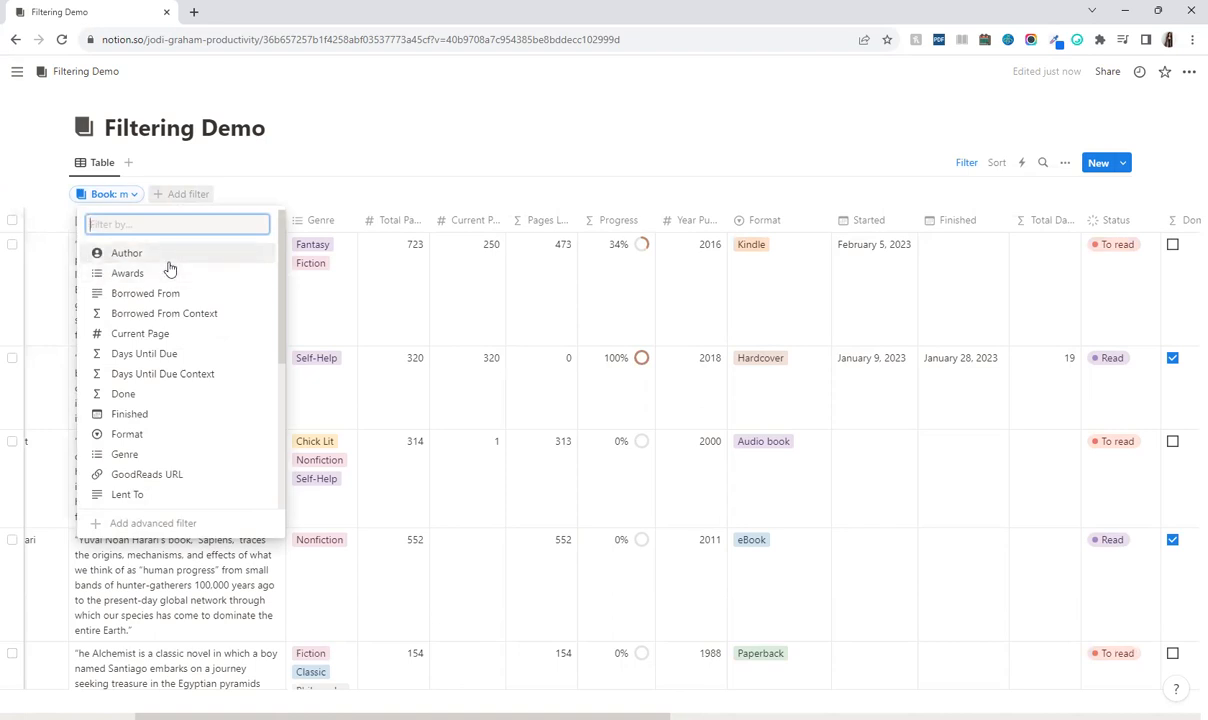
left_click(166, 255)
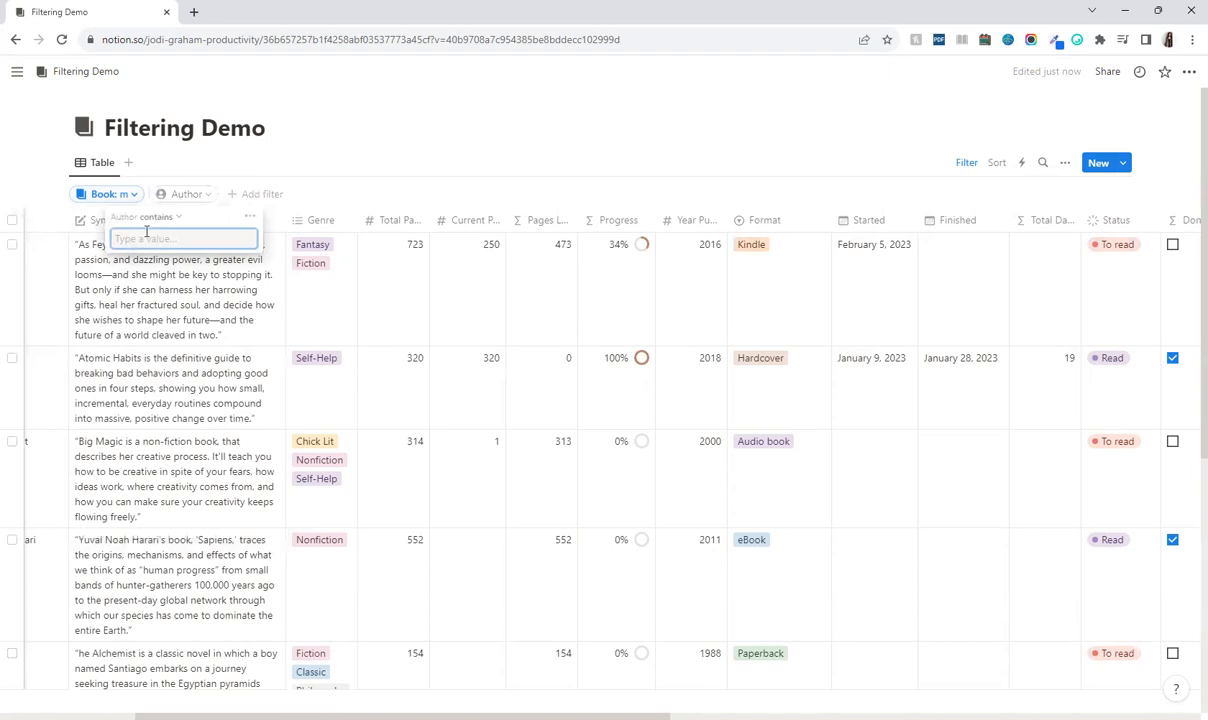
type("m")
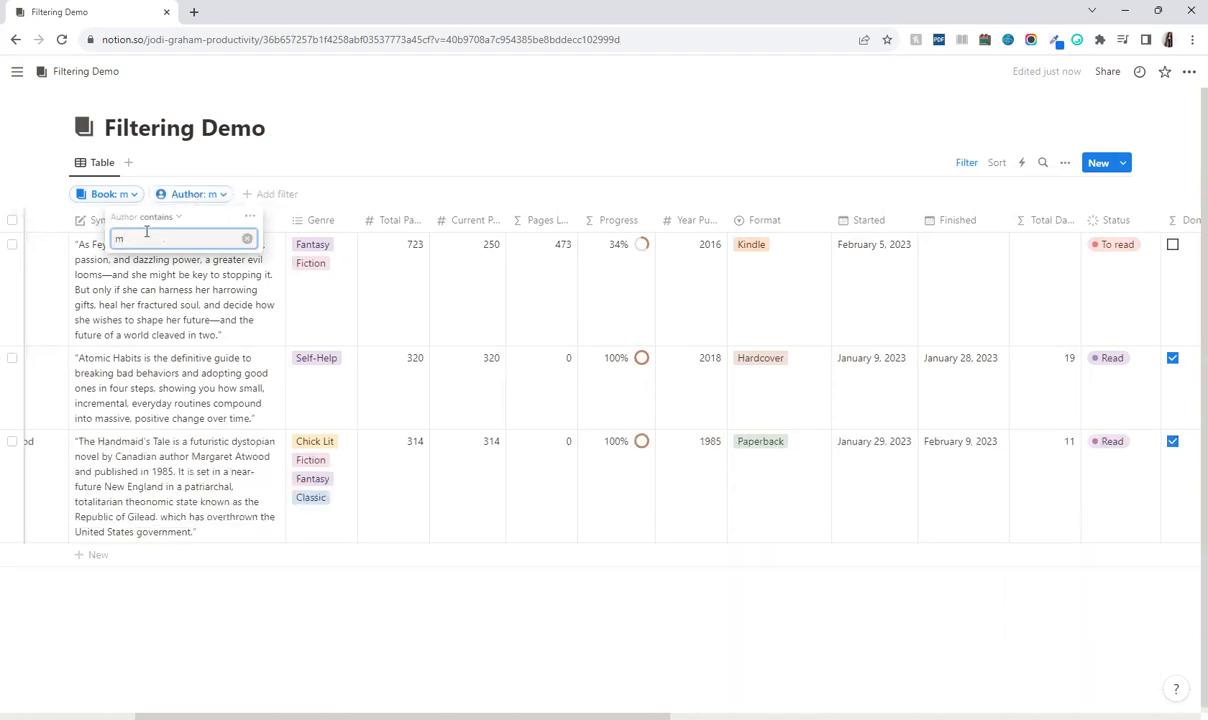
left_click(313, 606)
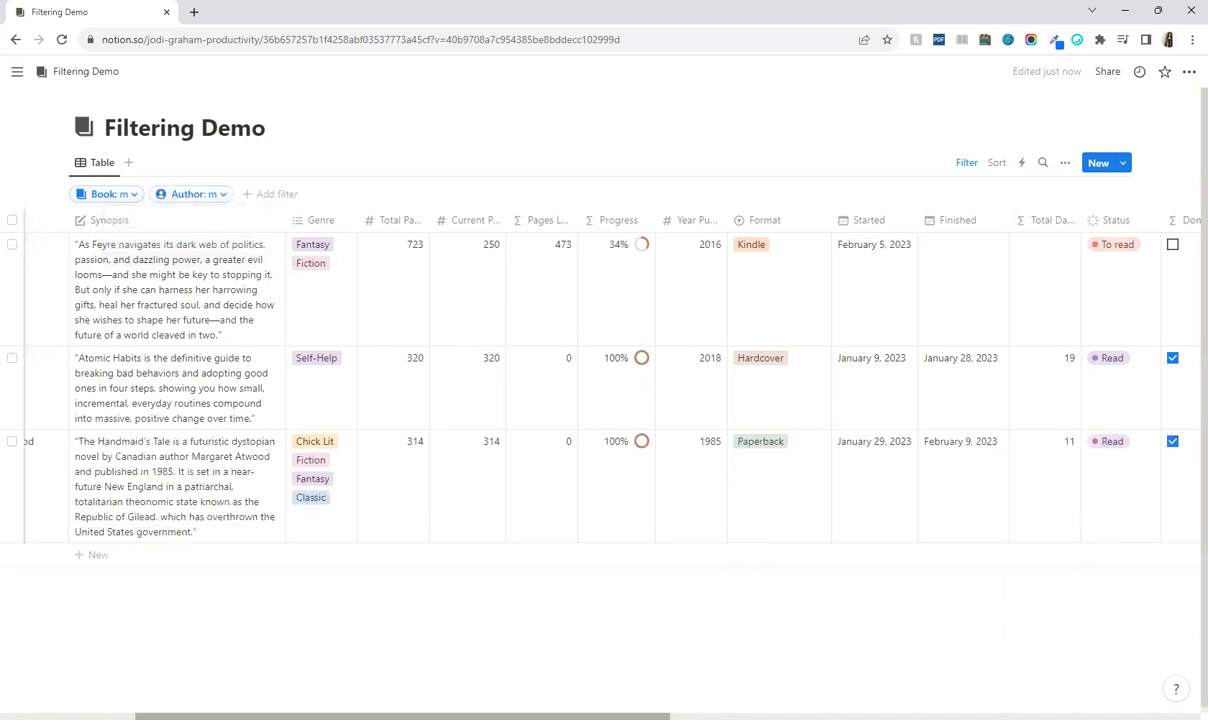
scroll(100, 316, "left", 5)
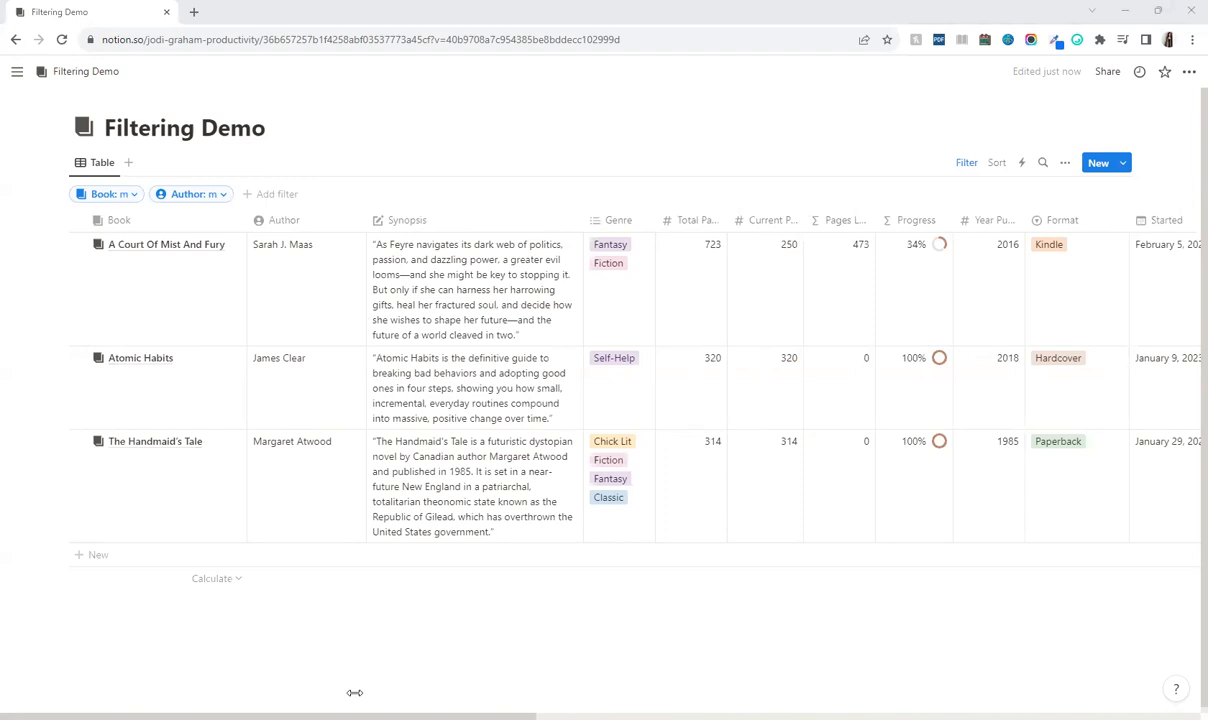
Hide and reshow the row of active filters, and open the Book filter's settings.
left_click(222, 195)
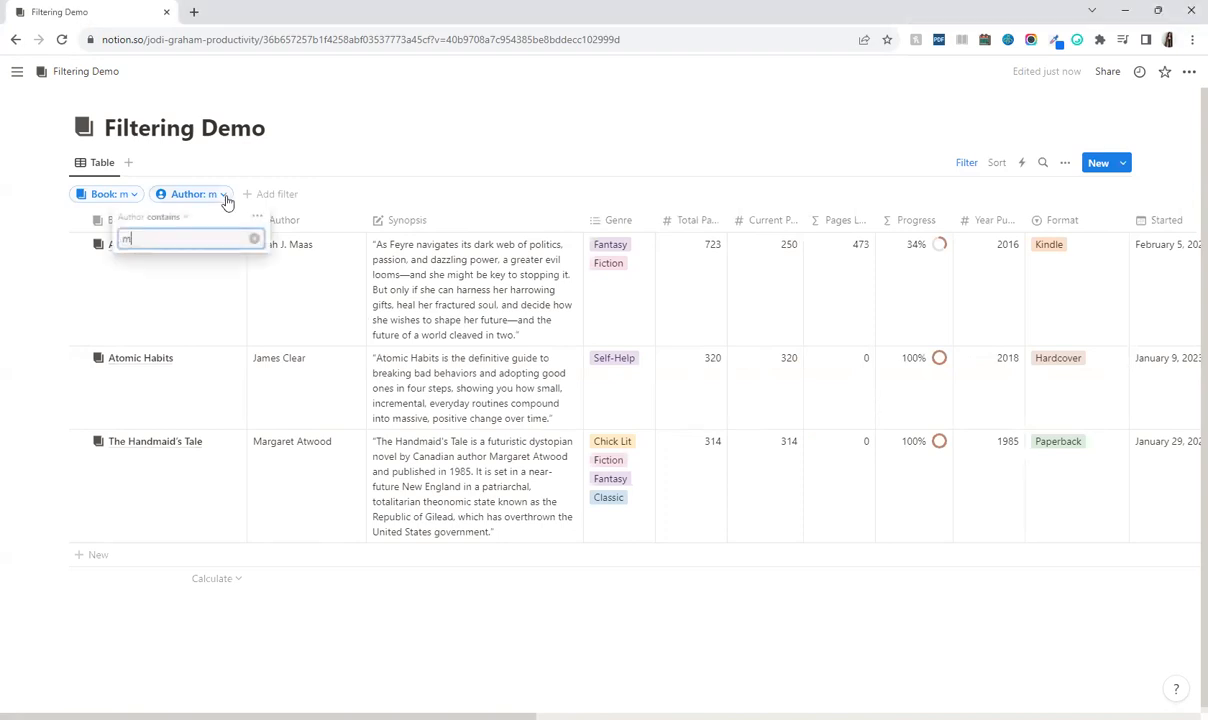
left_click(226, 197)
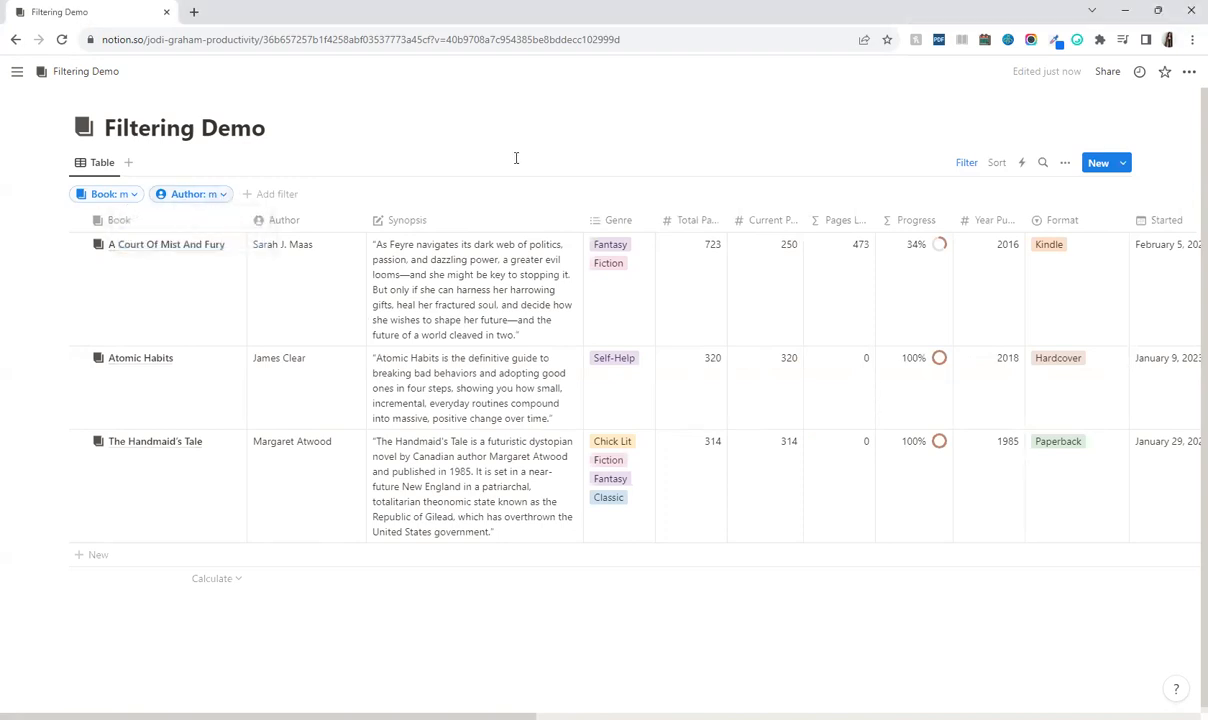
left_click(966, 168)
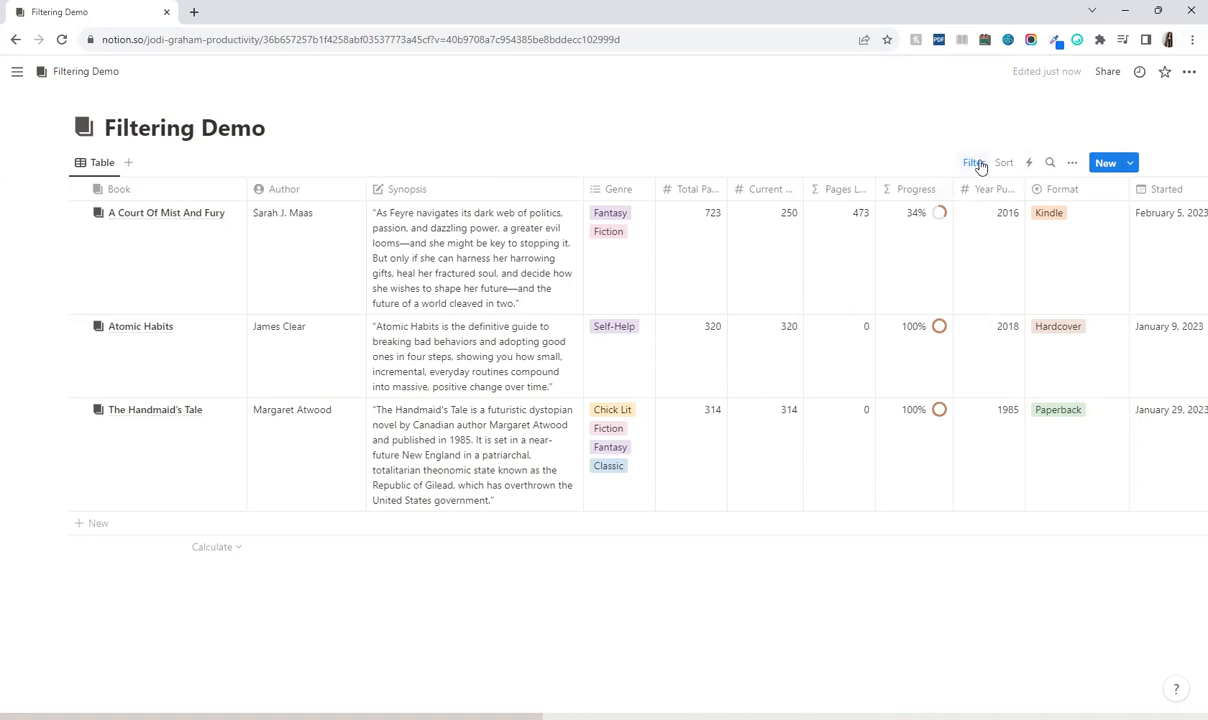
left_click(970, 165)
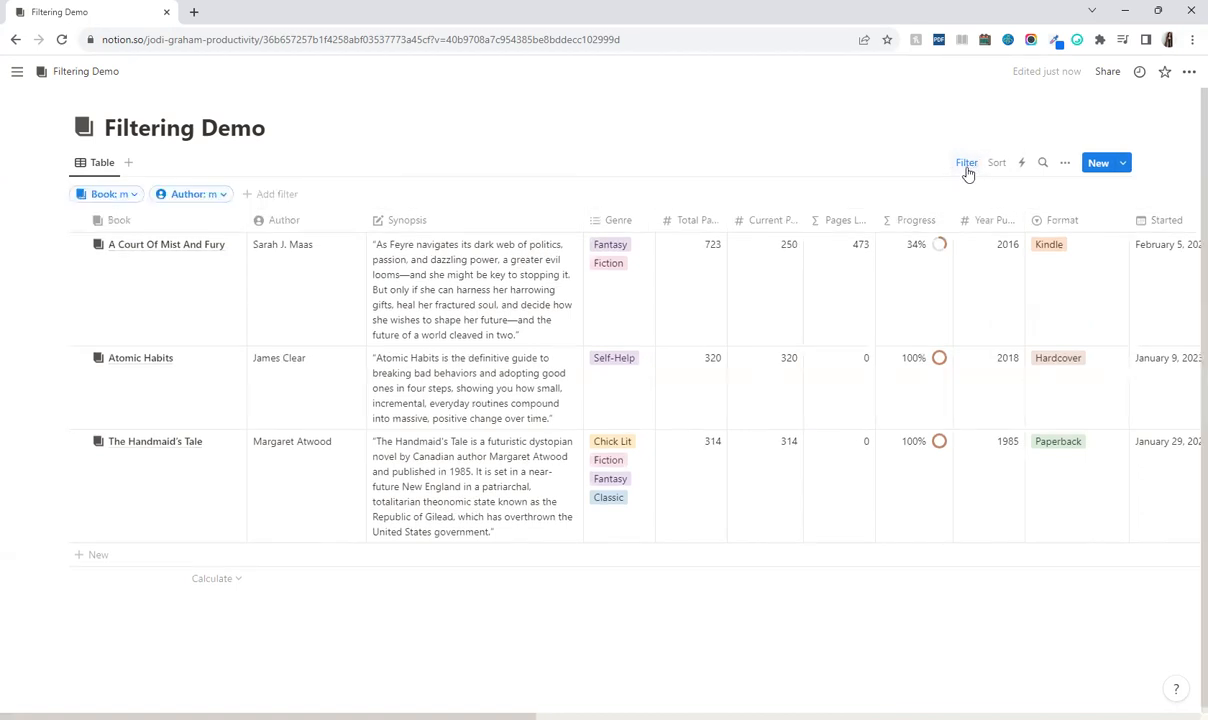
left_click(217, 195)
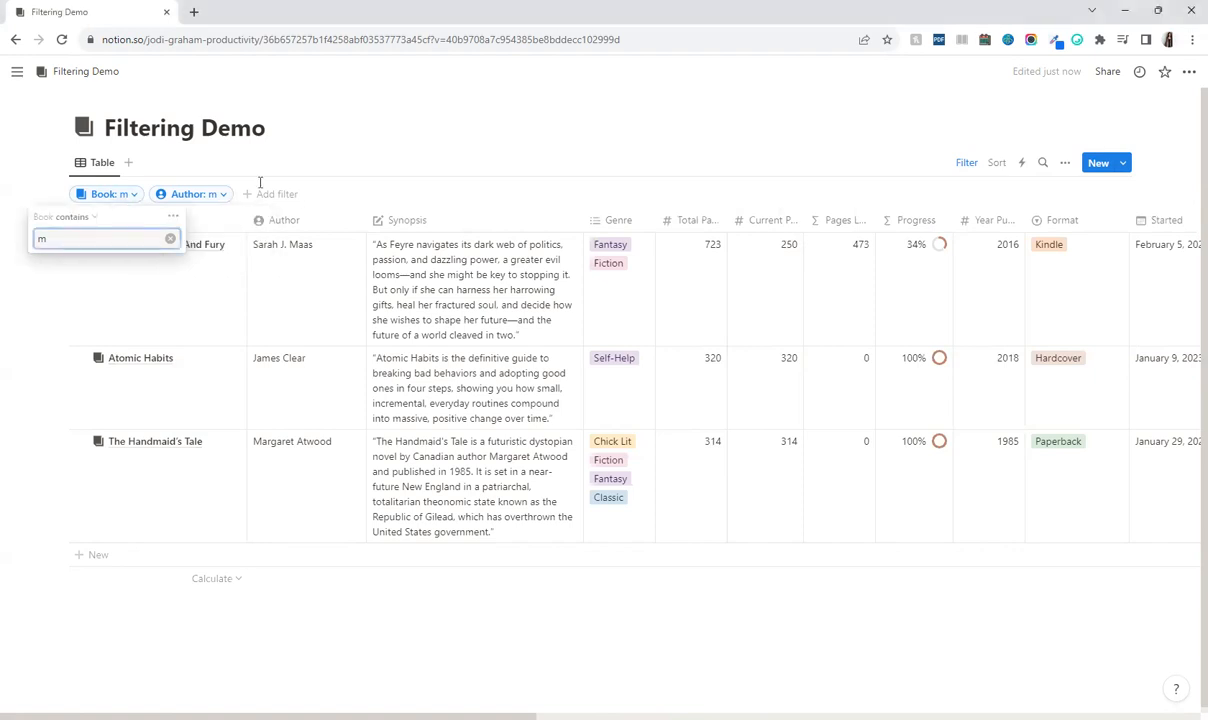
Delete both the Book and the Author filters from the book table.
left_click(173, 217)
left_click(196, 223)
left_click(110, 194)
left_click(177, 217)
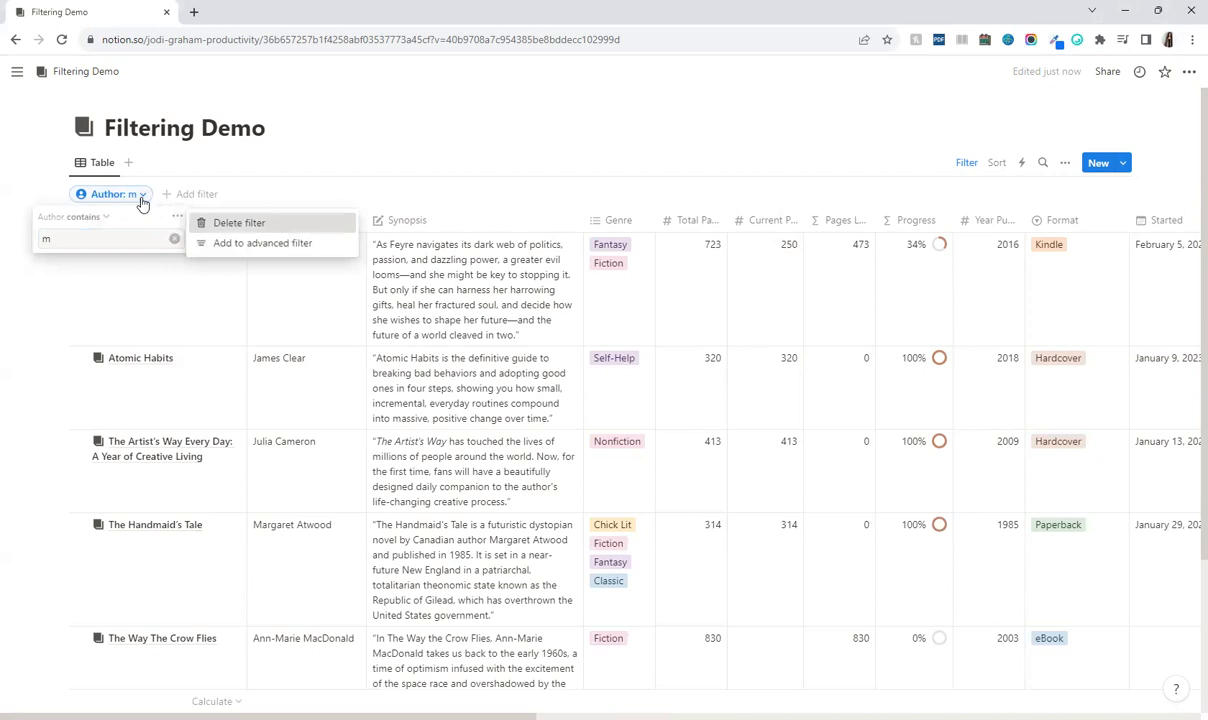
left_click(239, 222)
Create an advanced filter on the table with a rule that Book contains "m".
left_click(135, 195)
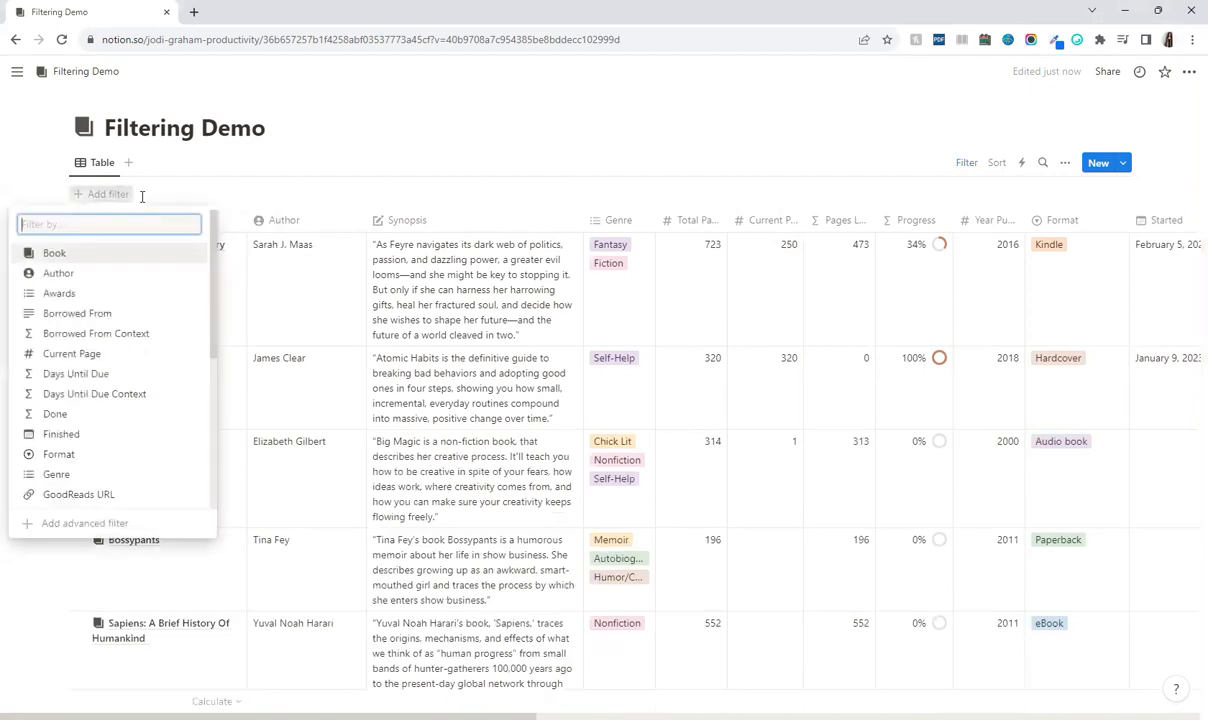
left_click(64, 527)
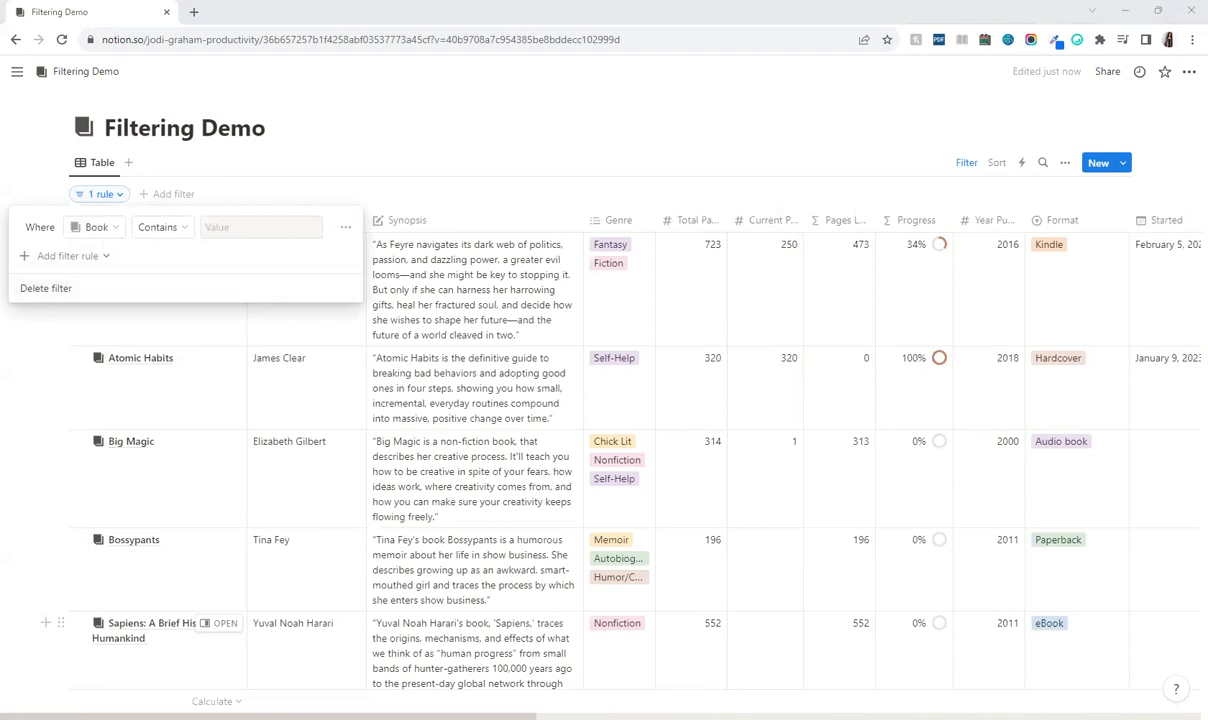
left_click(230, 226)
type("m")
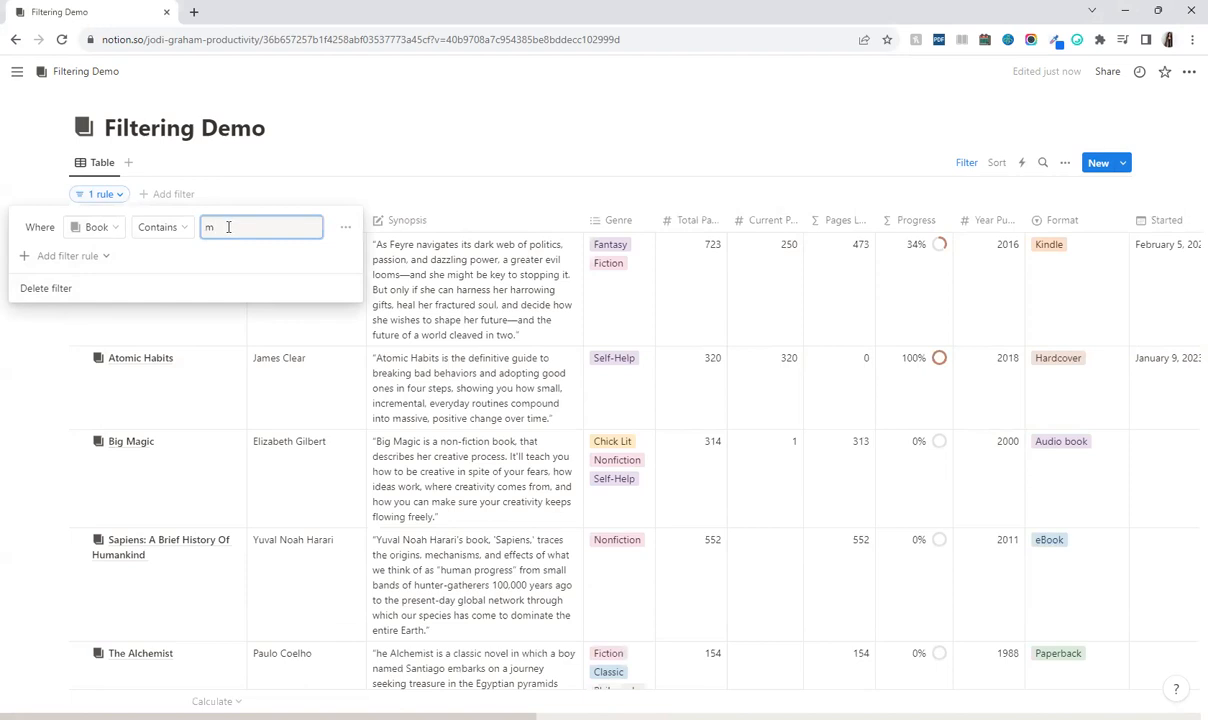
Add a second advanced rule requiring that Author also contains "m", and delete the whole advanced filter.
left_click(105, 257)
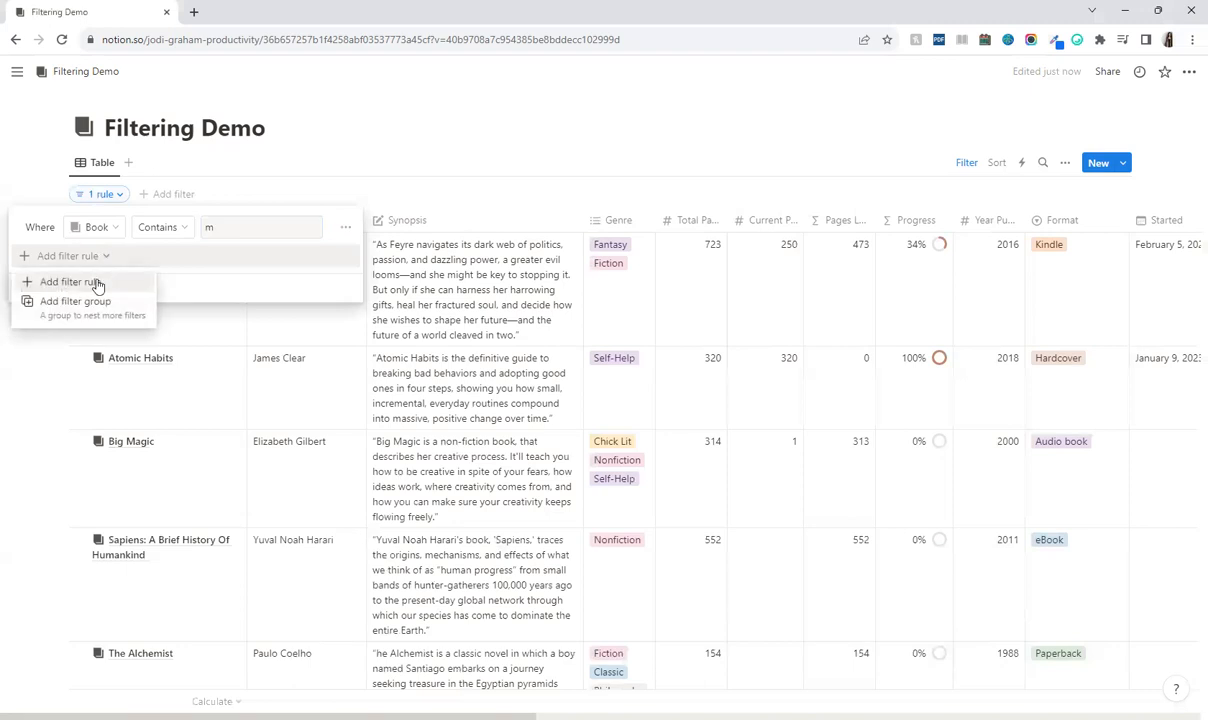
left_click(97, 283)
left_click(38, 258)
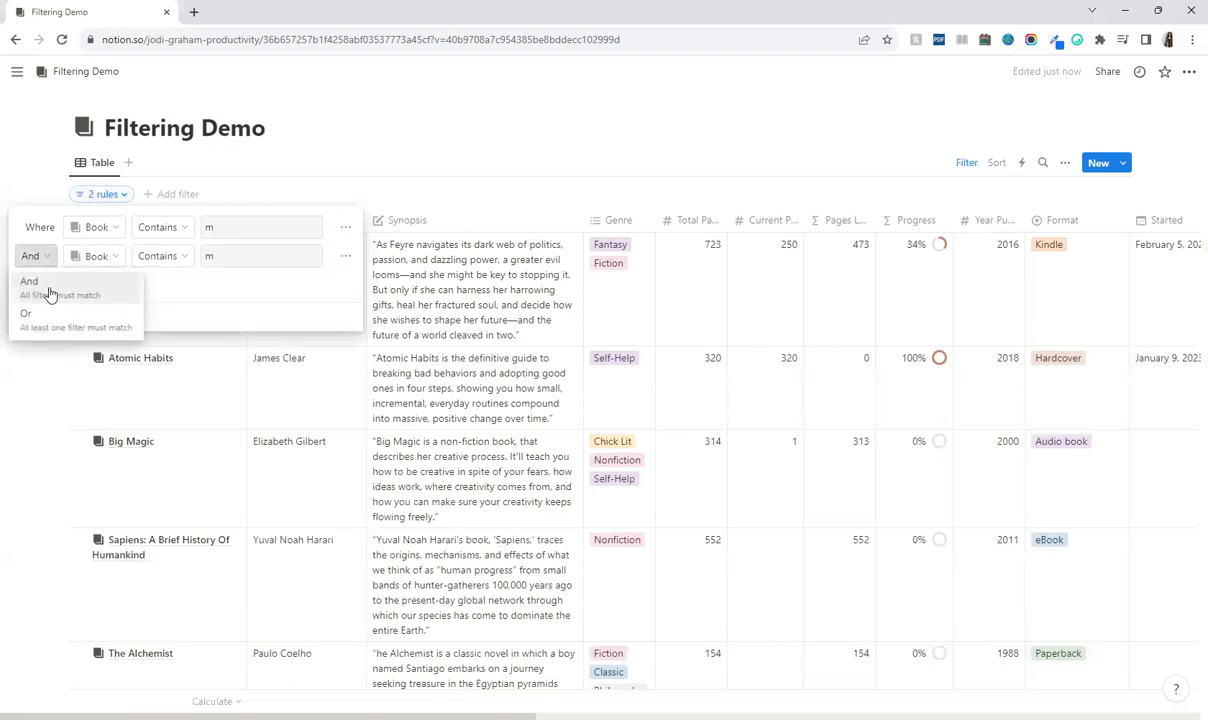
left_click(34, 256)
left_click(95, 256)
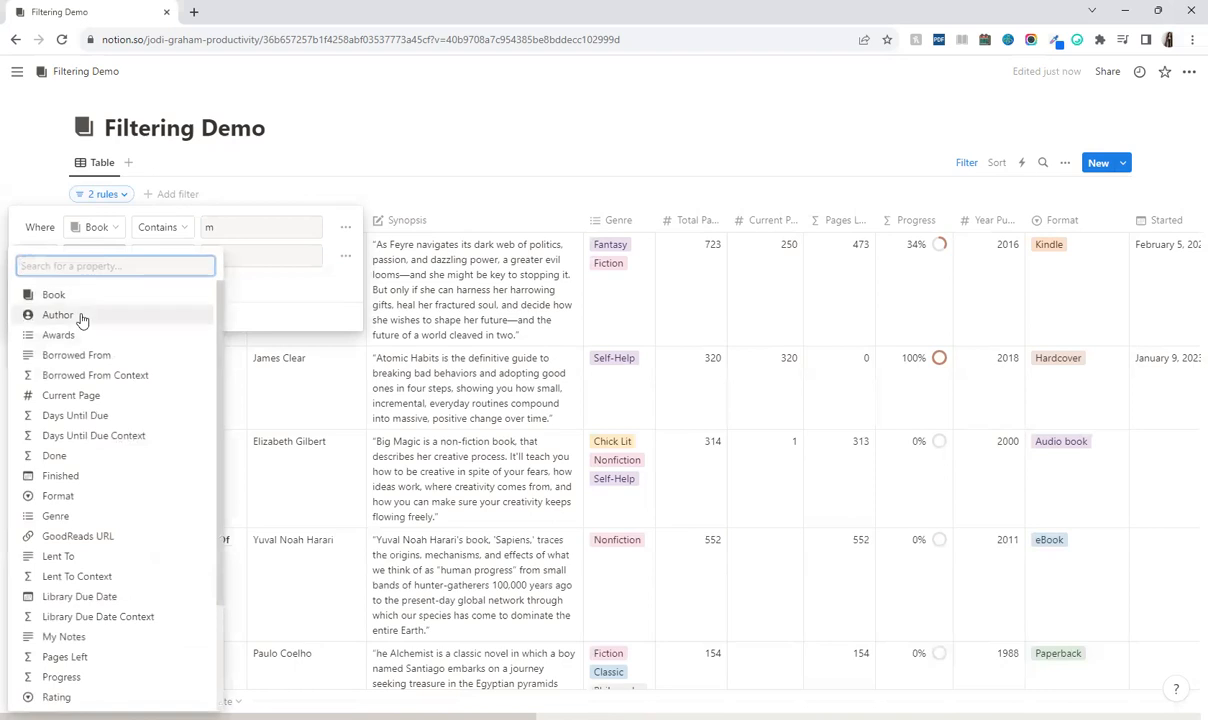
left_click(80, 316)
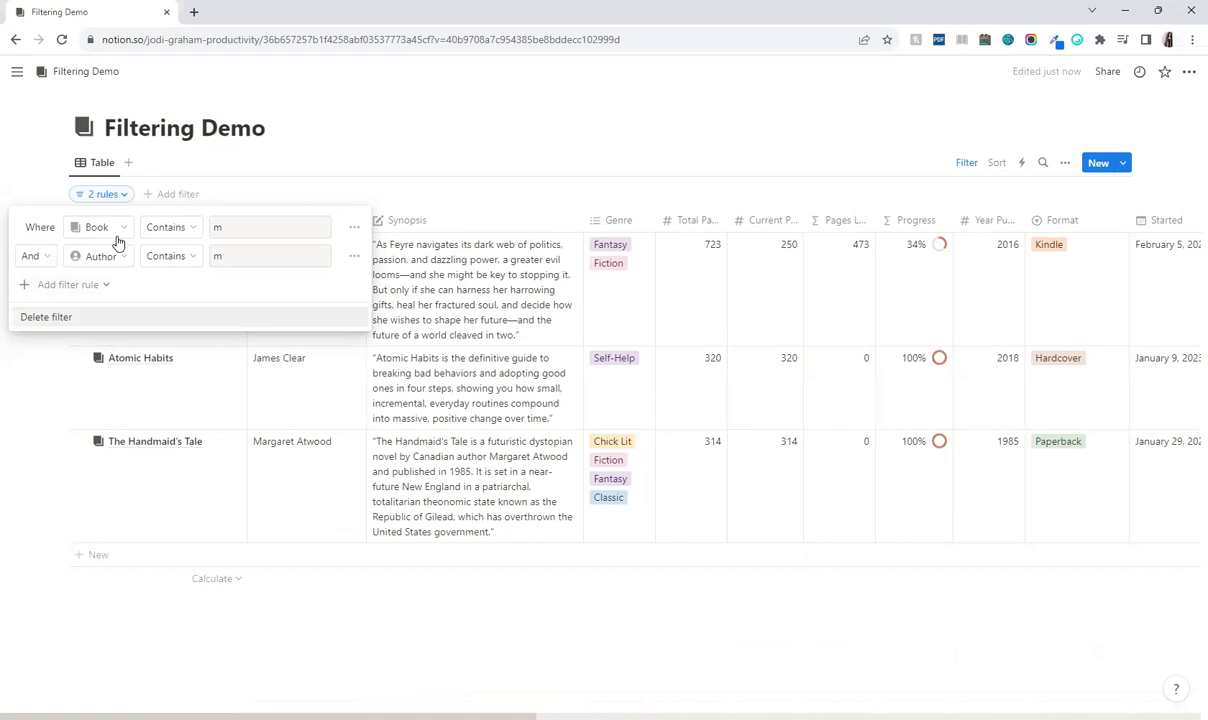
left_click(108, 317)
Filter the book table to entries whose Author contains "elizabeth".
left_click(102, 197)
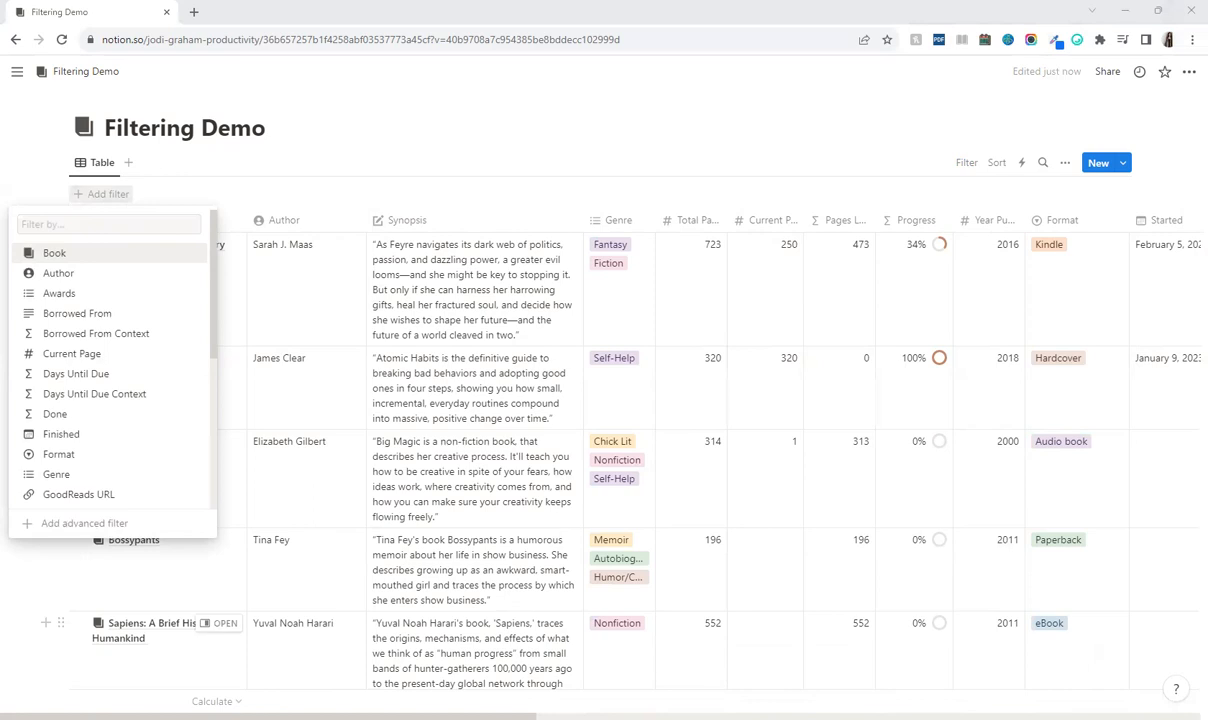
left_click(57, 275)
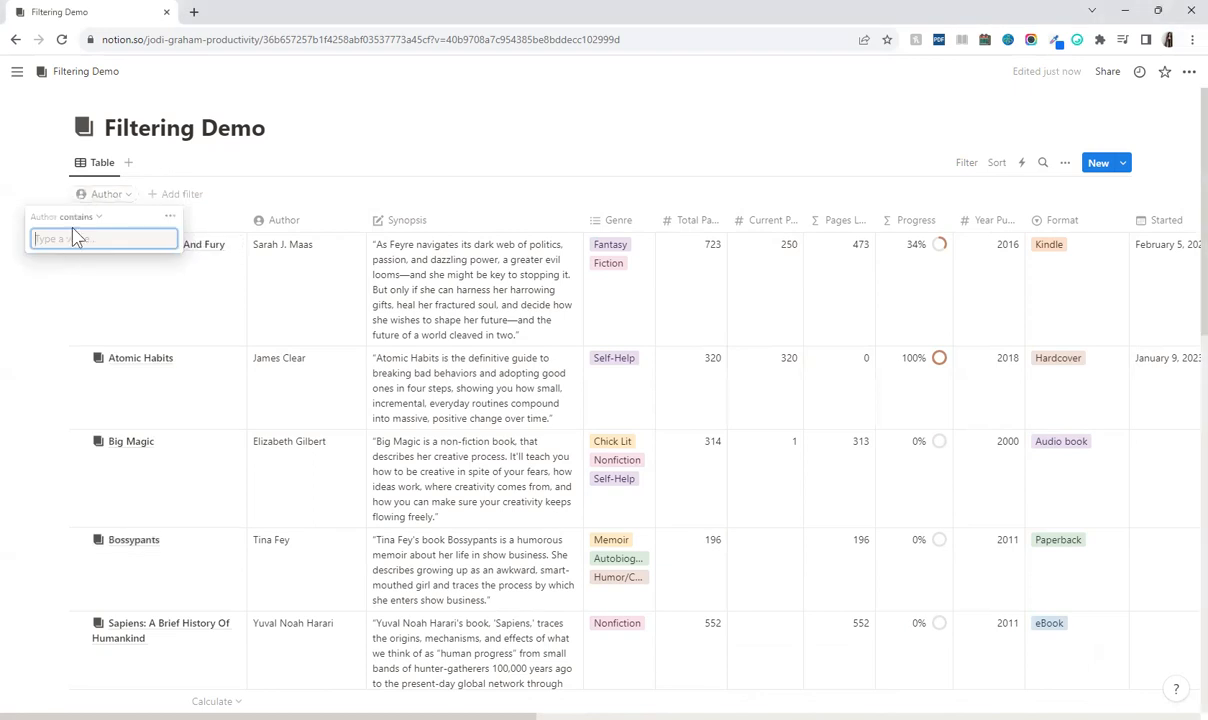
type("elizabeth")
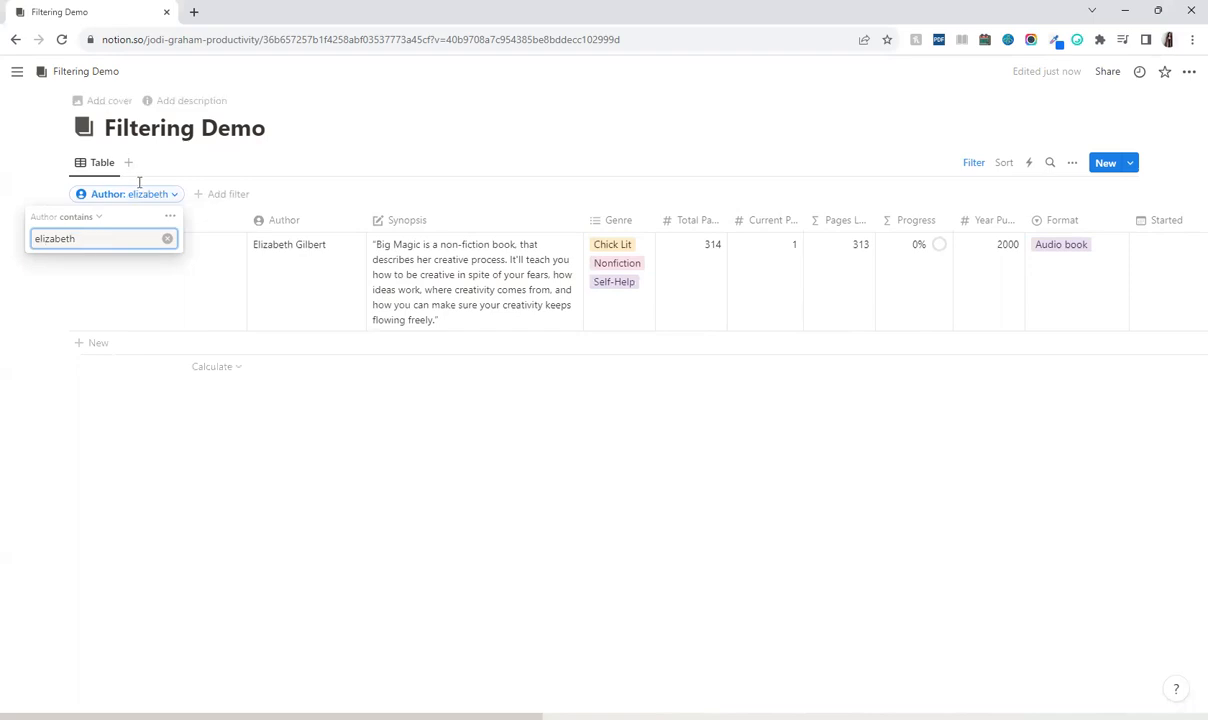
Convert the Author filter to an advanced filter and add a filter group joined to it with Or.
left_click(170, 217)
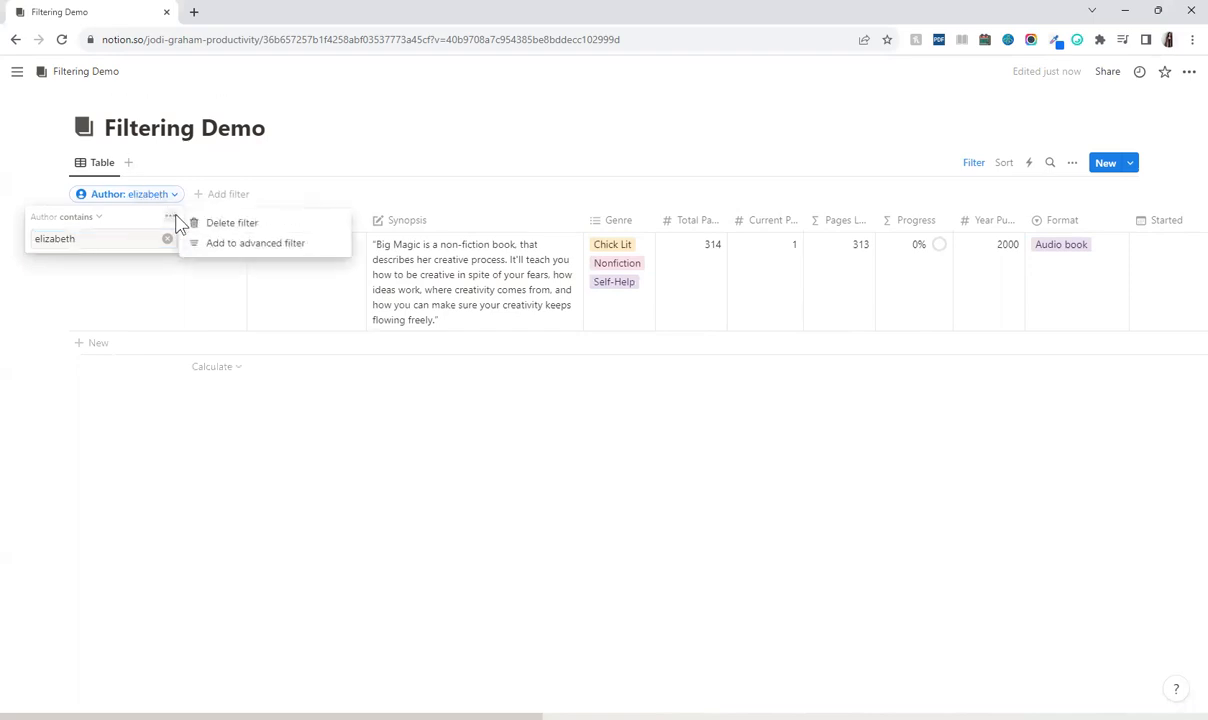
left_click(224, 248)
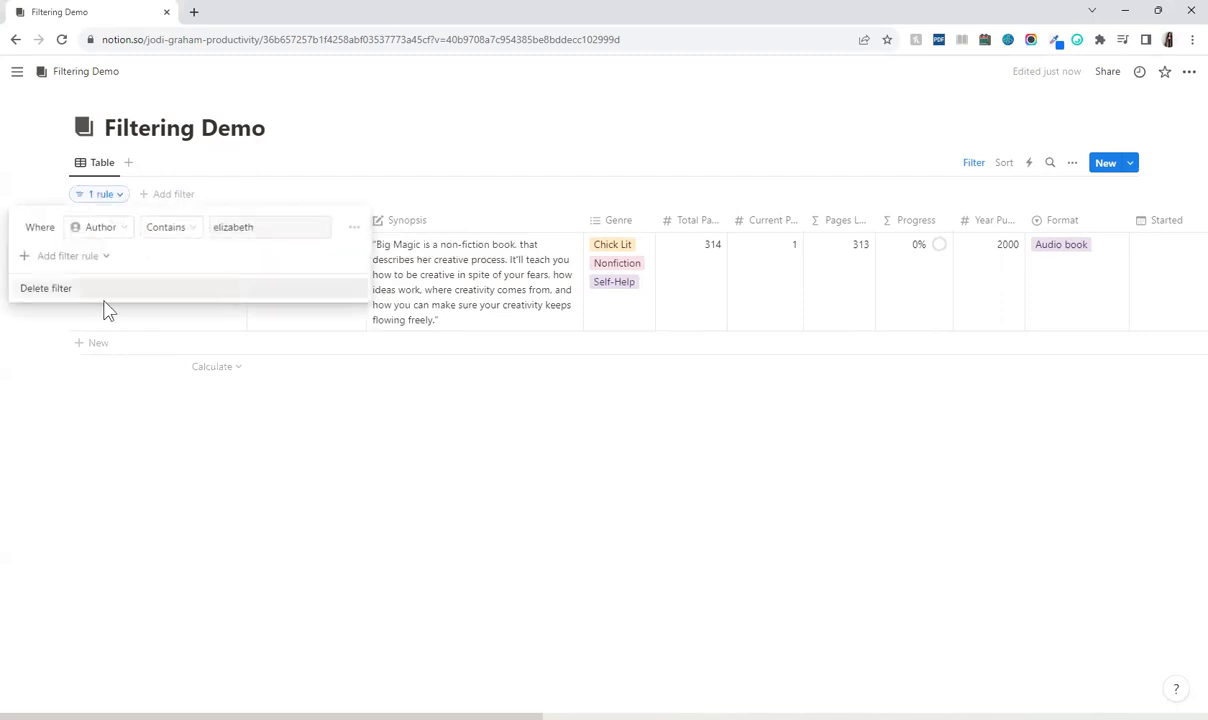
left_click(57, 258)
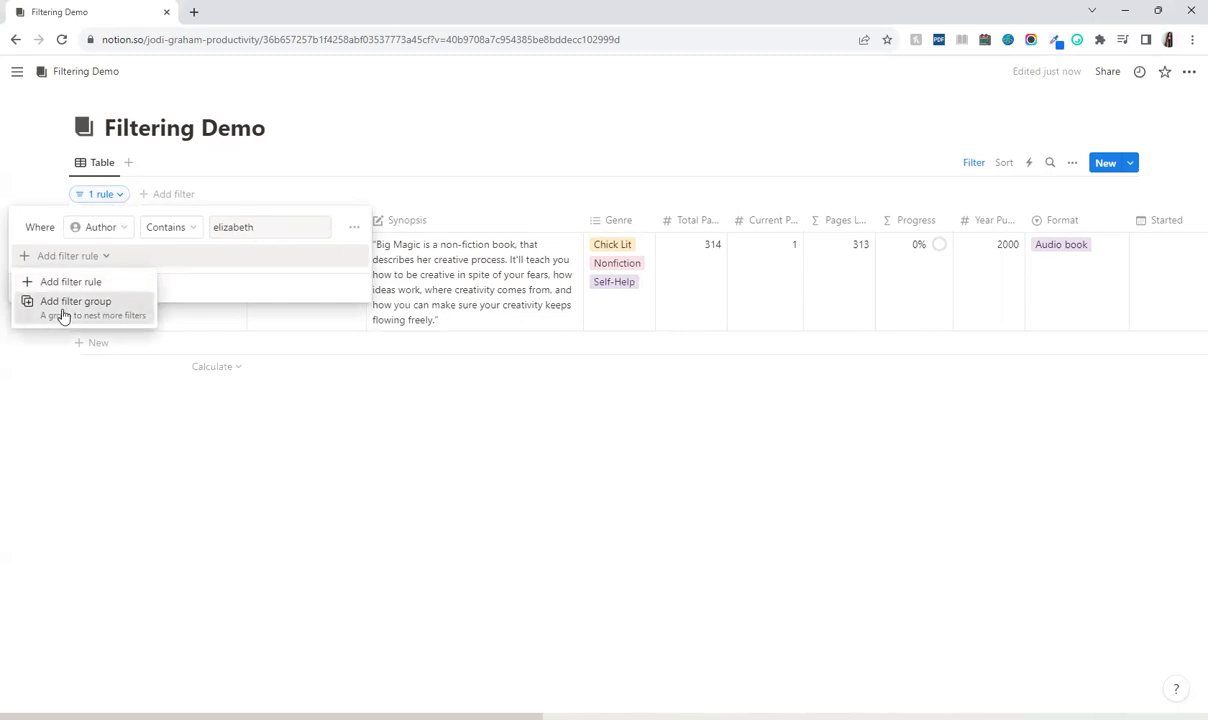
left_click(62, 303)
left_click(35, 256)
left_click(50, 318)
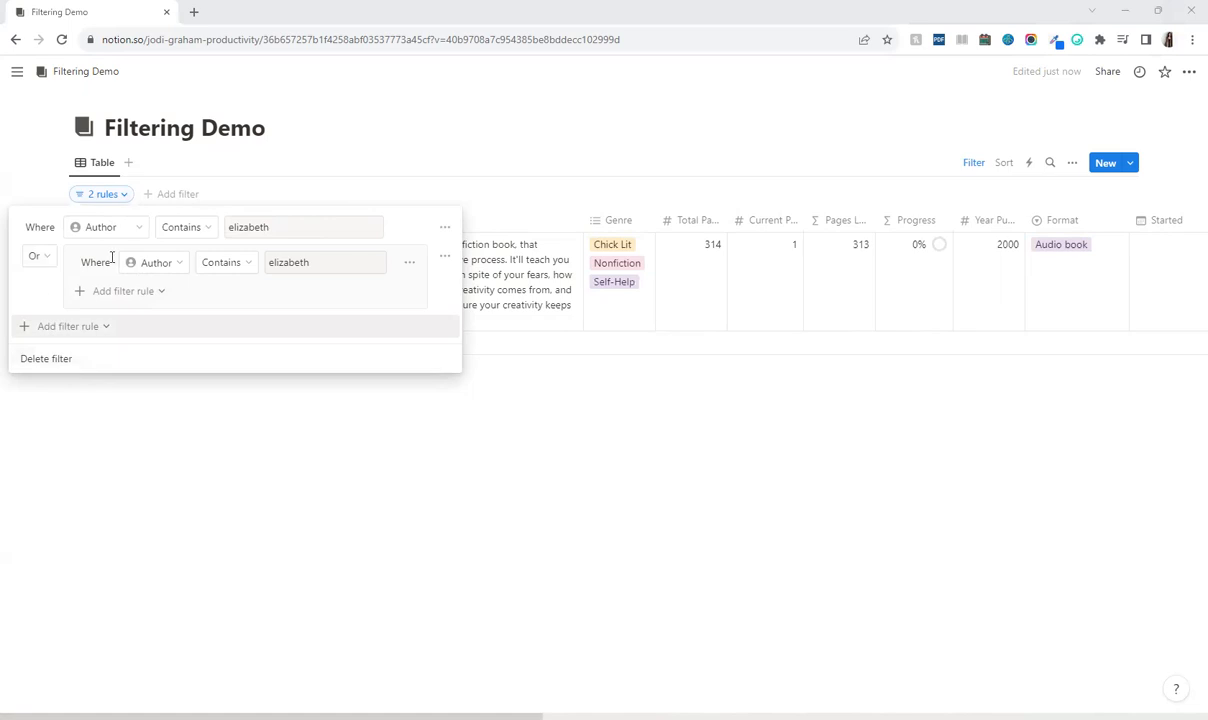
Set the rule inside the nested filter group to Genre contains Self-Help.
left_click(146, 266)
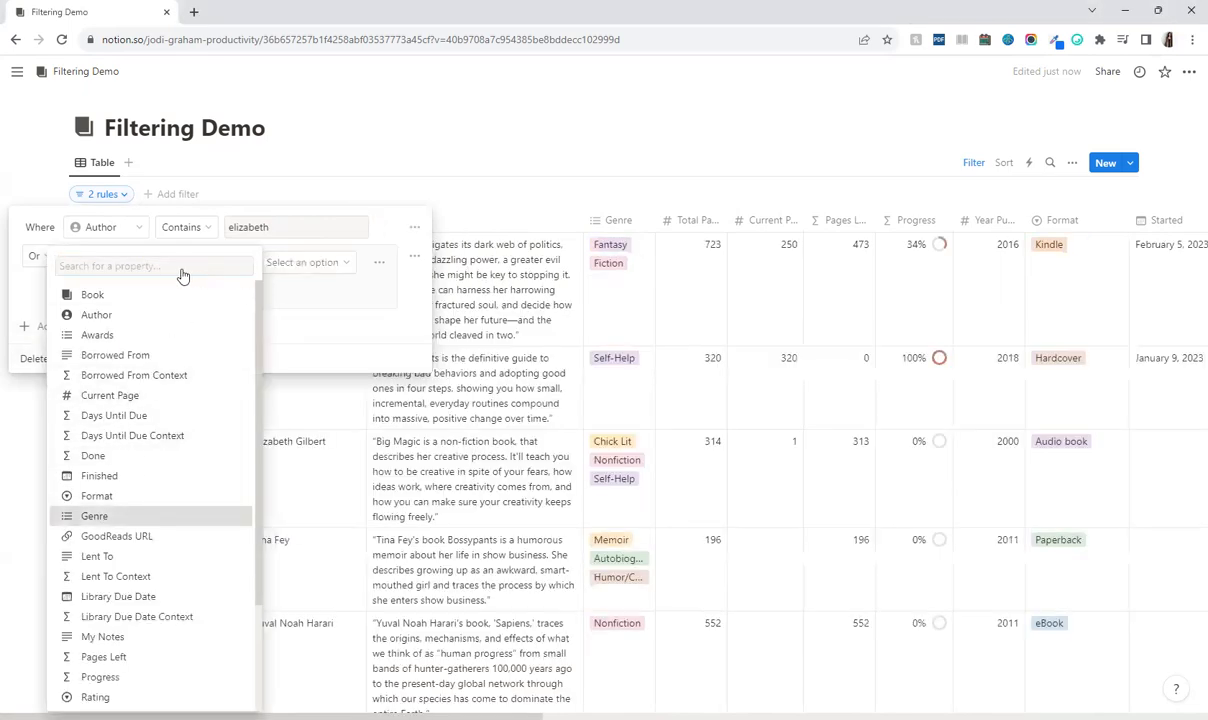
left_click(223, 266)
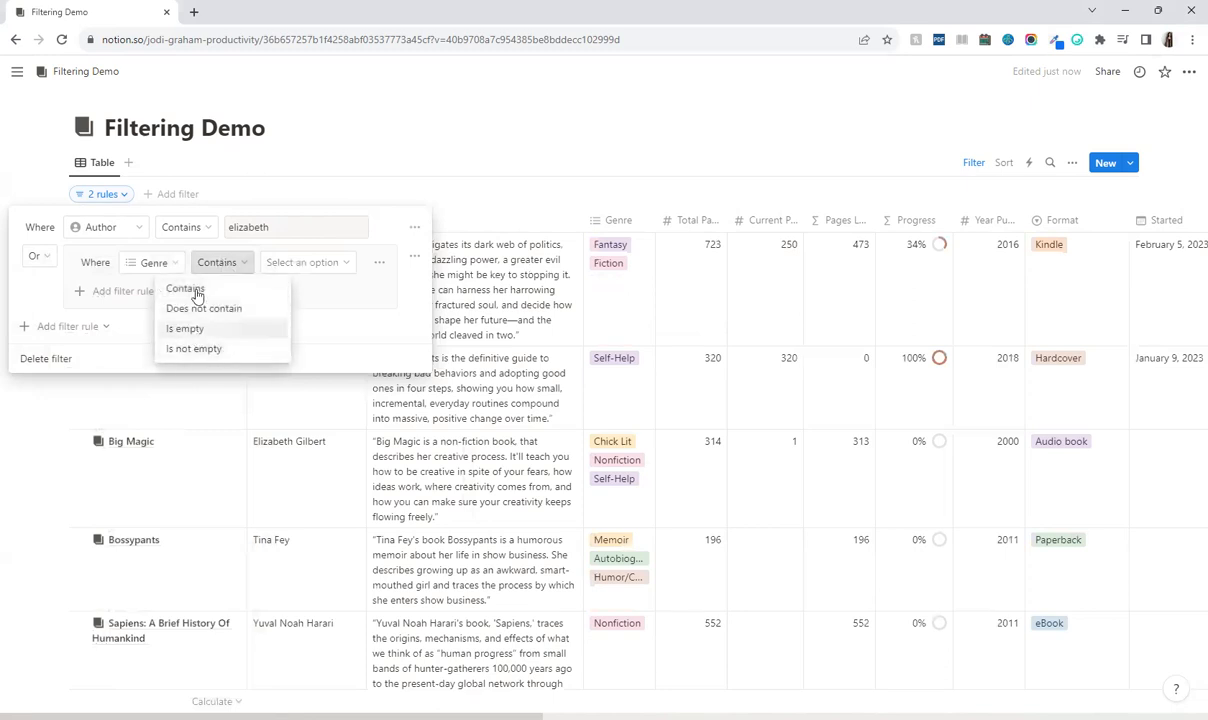
left_click(197, 230)
left_click(200, 230)
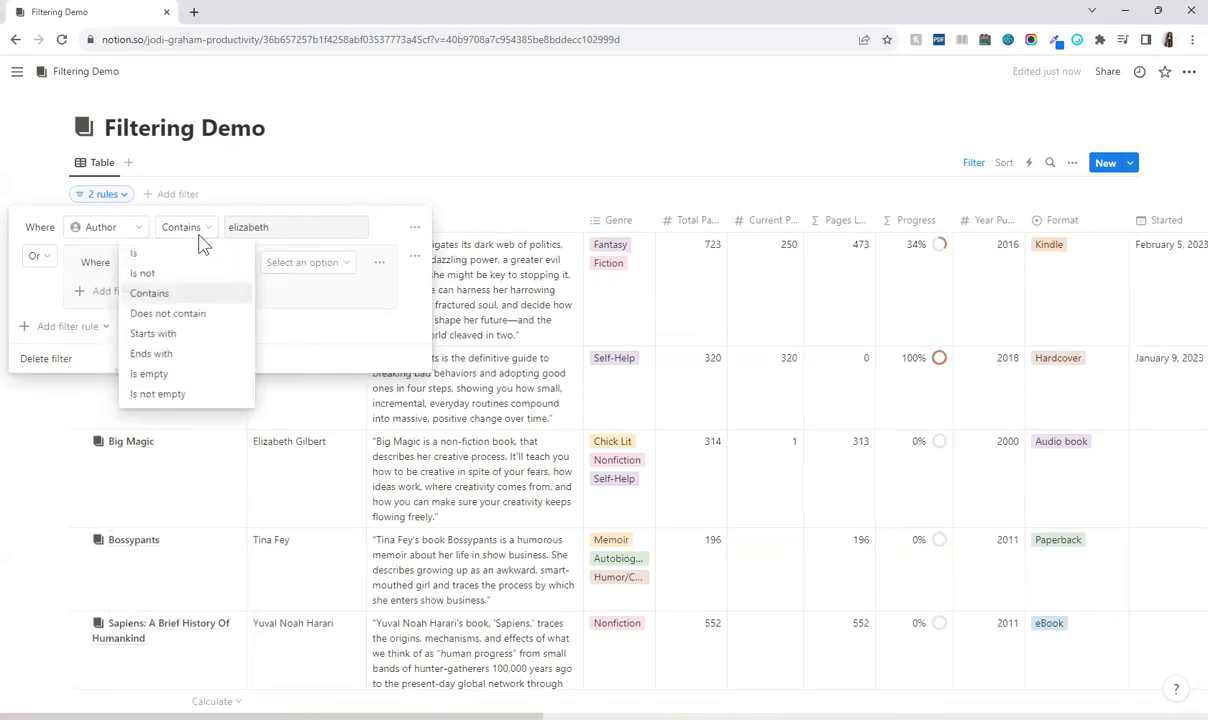
left_click(302, 268)
left_click(302, 268)
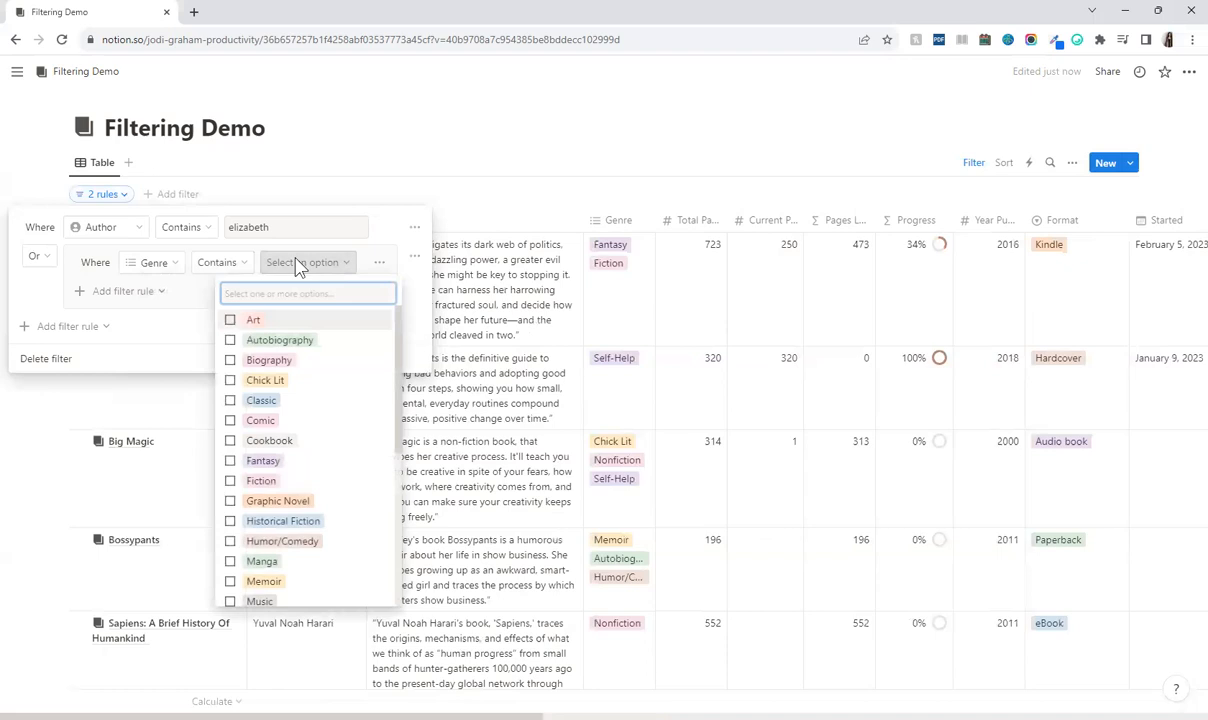
scroll(242, 470, "down", 1)
scroll(245, 474, "down", 2)
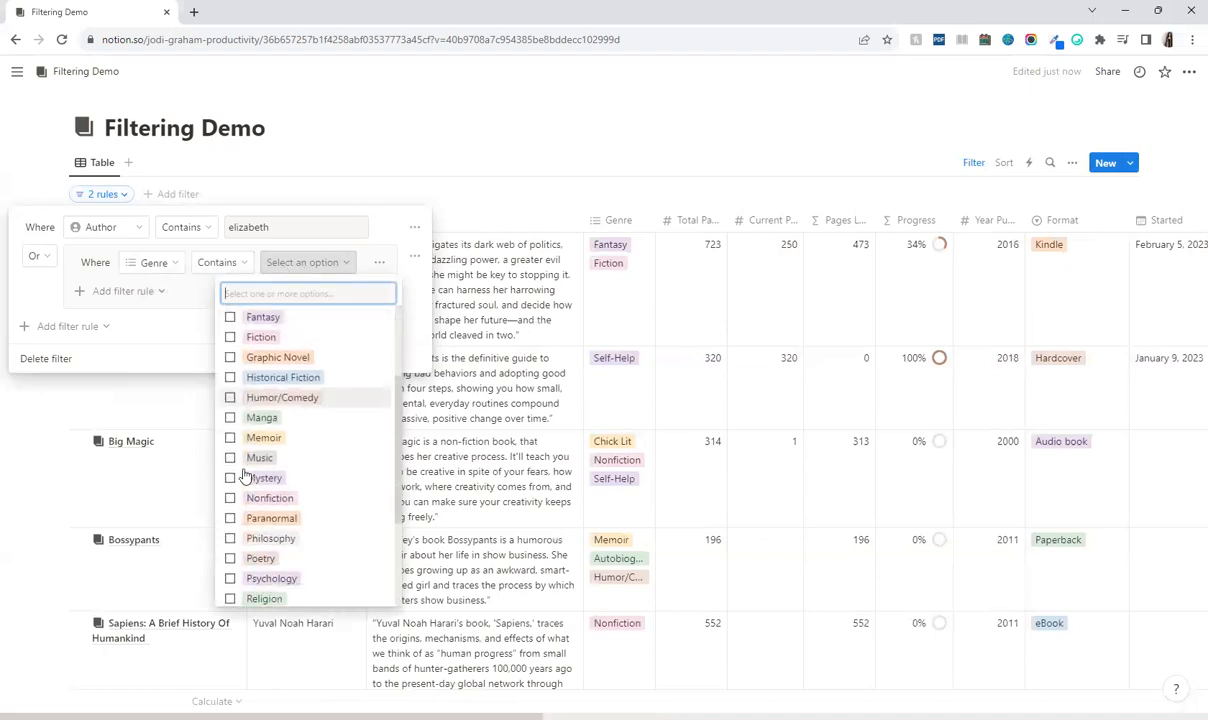
scroll(248, 472, "down", 2)
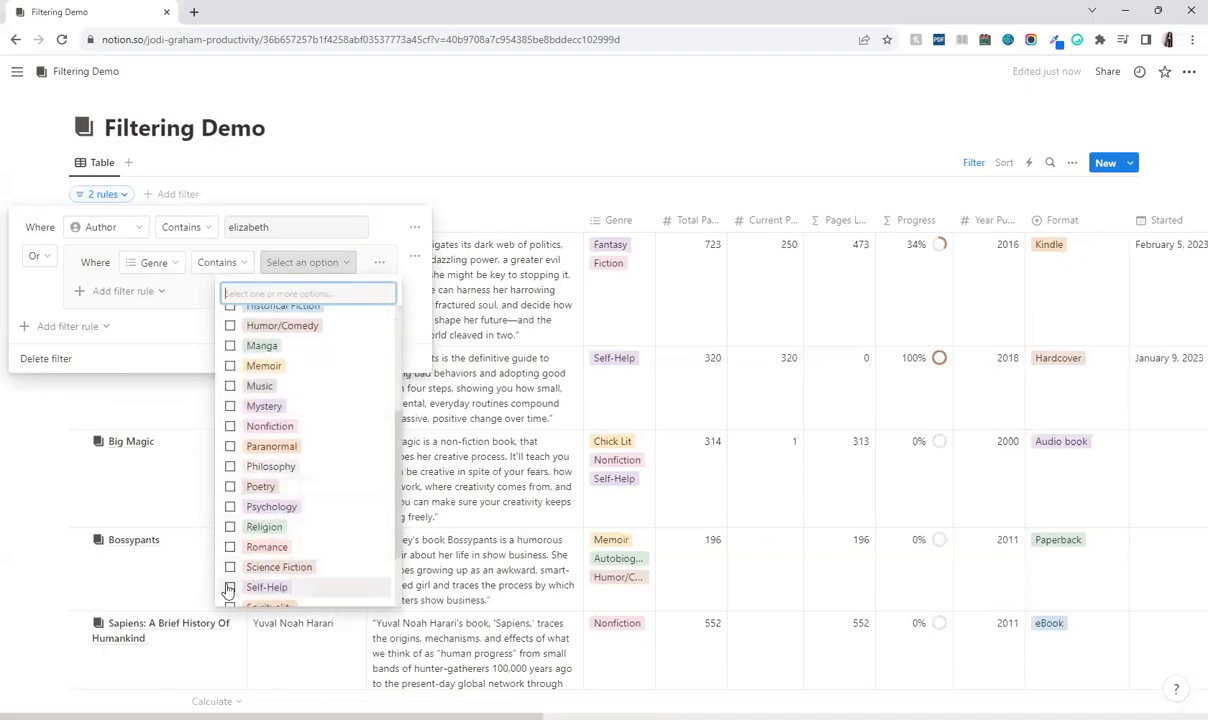
left_click(228, 587)
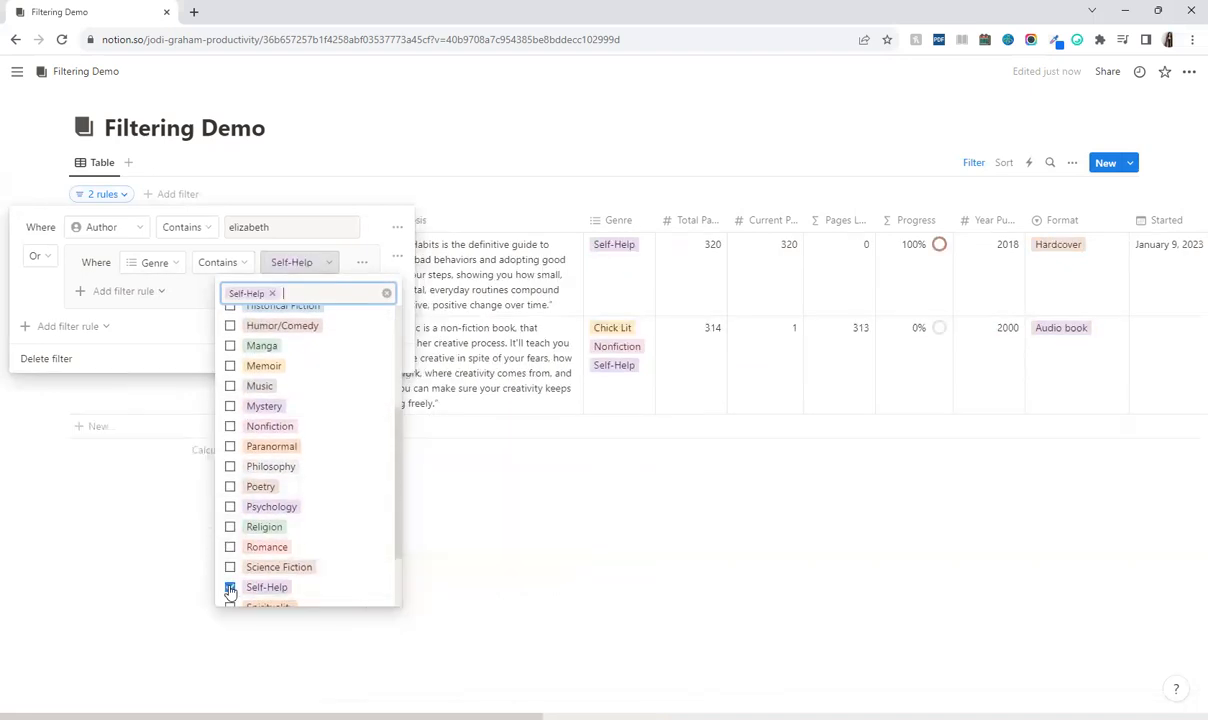
View the table filtered by author or genre, and reopen the advanced filter's rules.
left_click(80, 558)
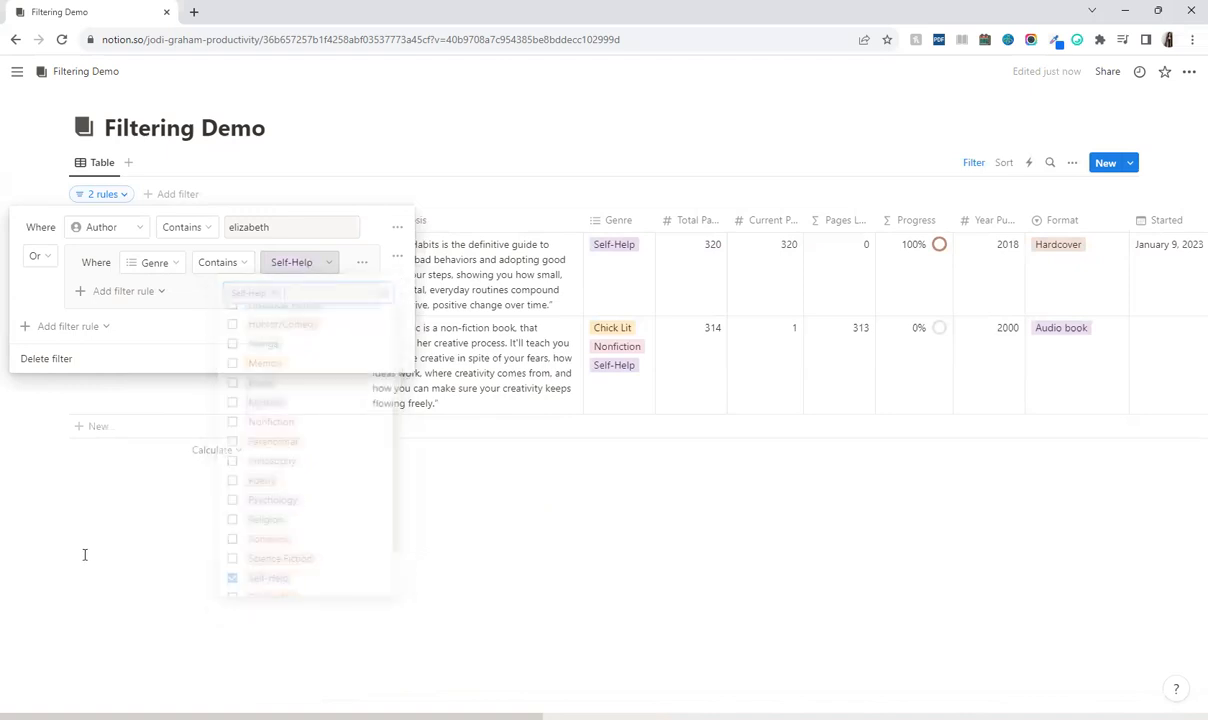
left_click(429, 580)
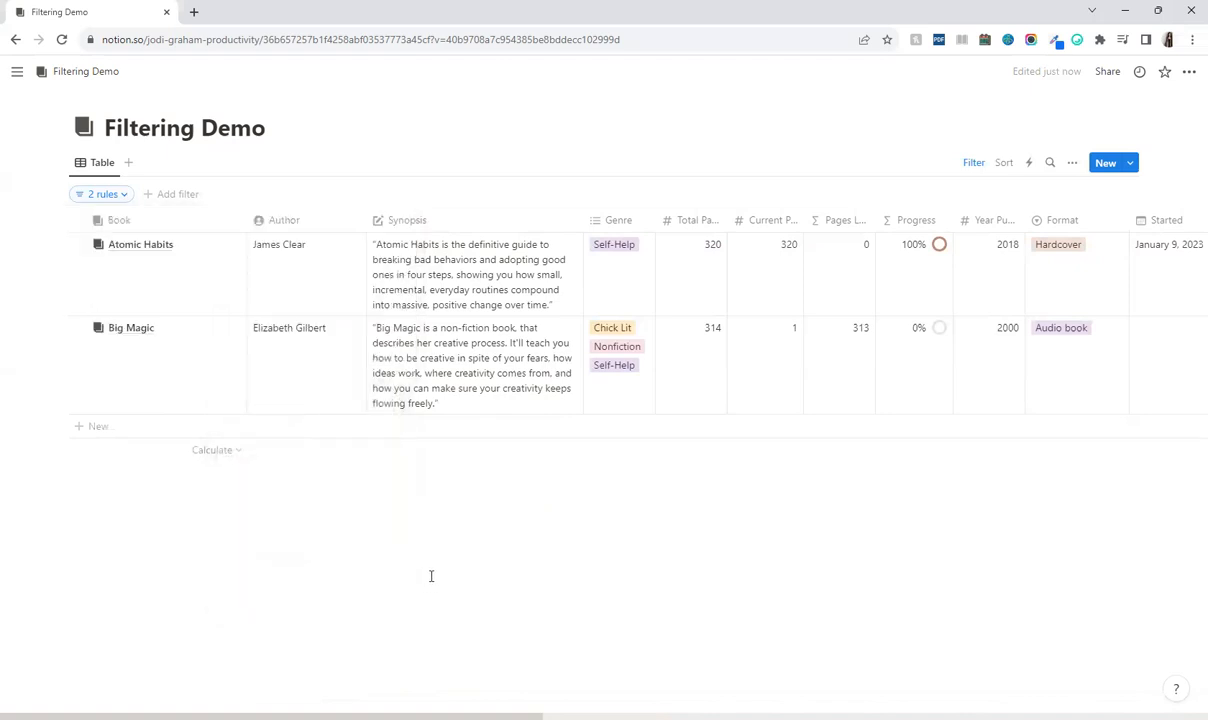
left_click(112, 196)
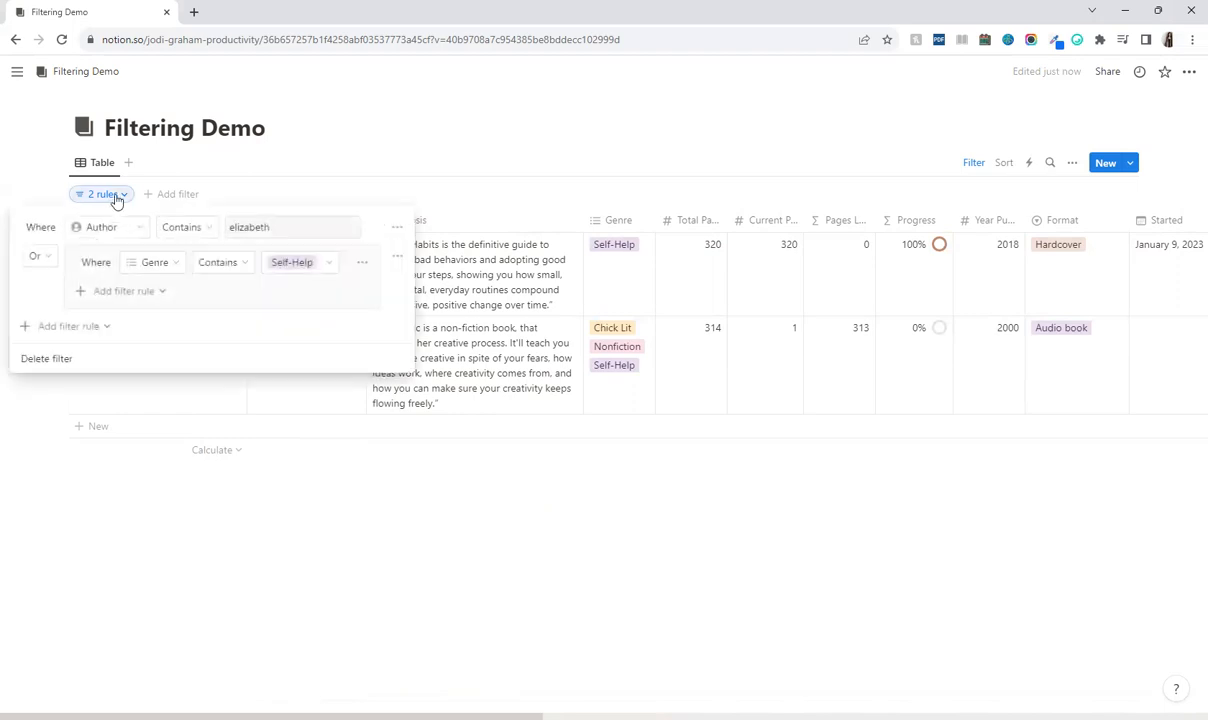